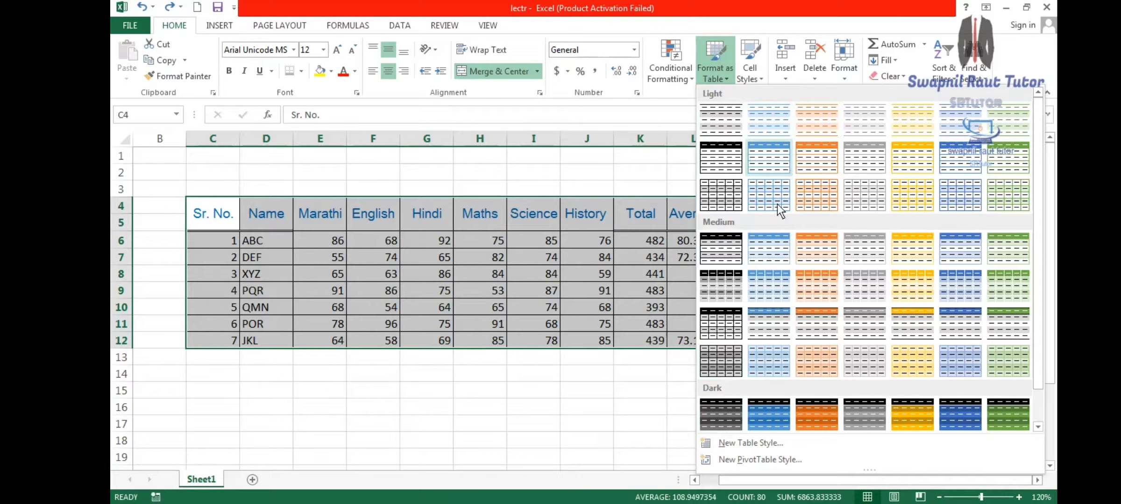
- Try formatting C4:L12 as a table in a blue Light style without the headers option, and undo it
left_click(767, 166)
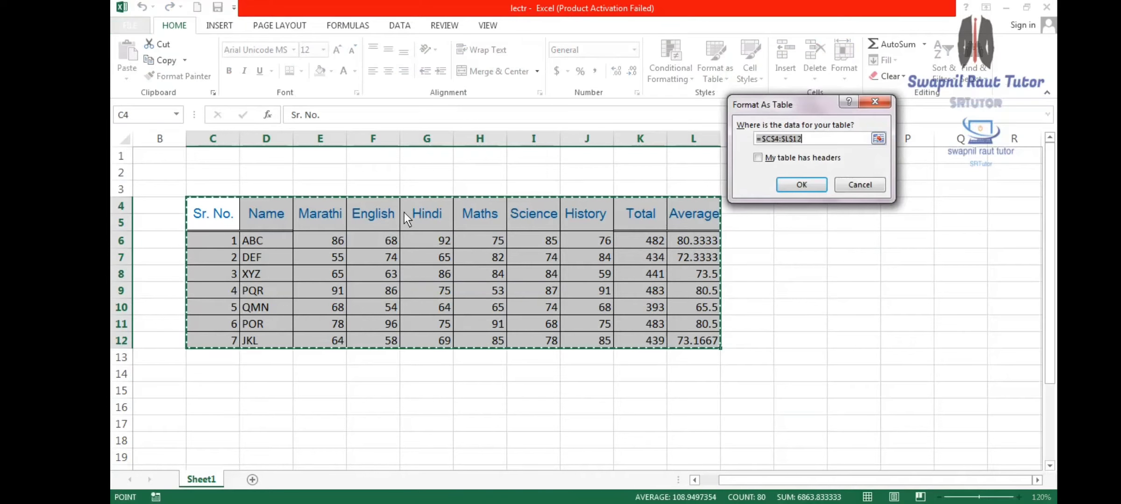
left_click(815, 138)
left_click(814, 188)
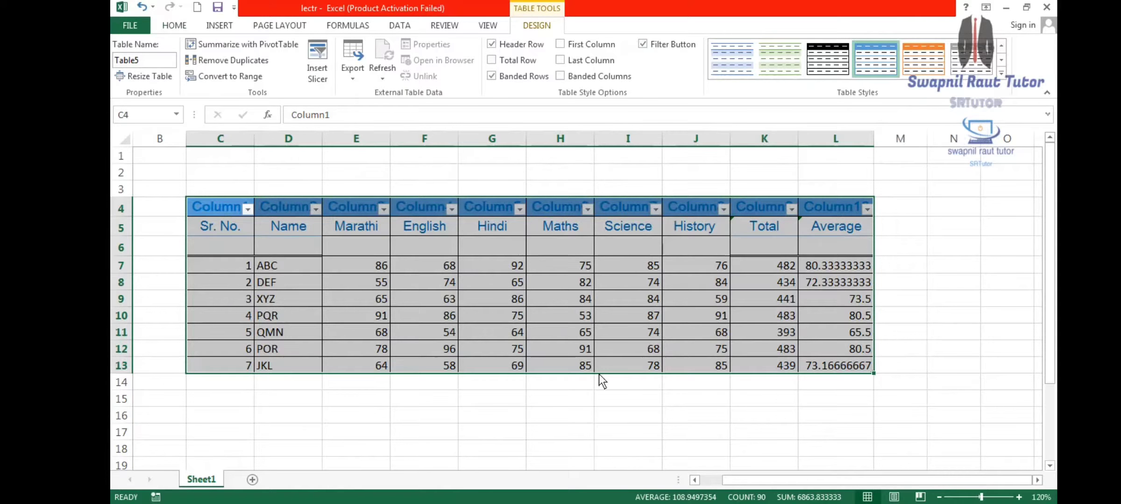
left_click(142, 7)
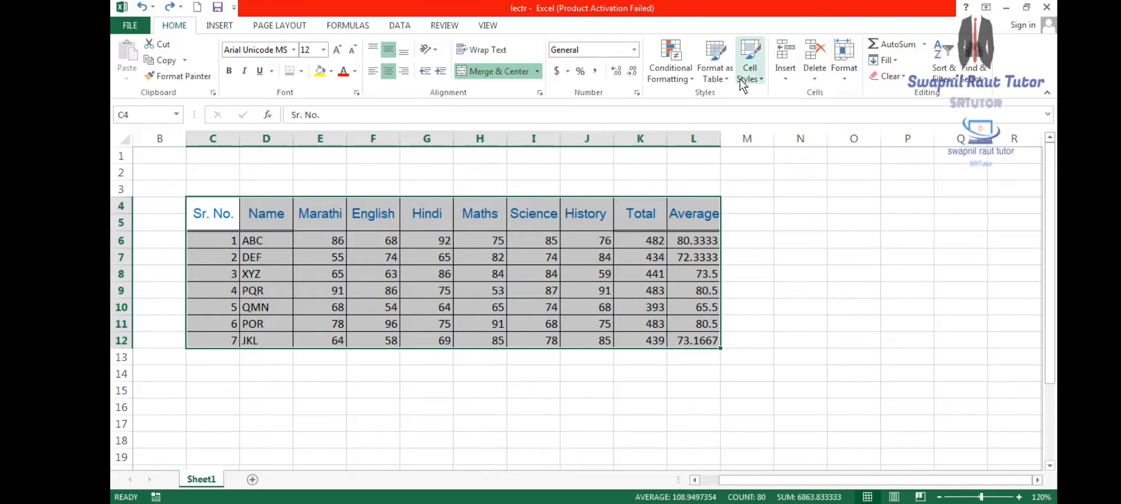
- Format C4:L12 as a table in the blue Light style with a solid header, specifying that the table has headers
left_click(720, 80)
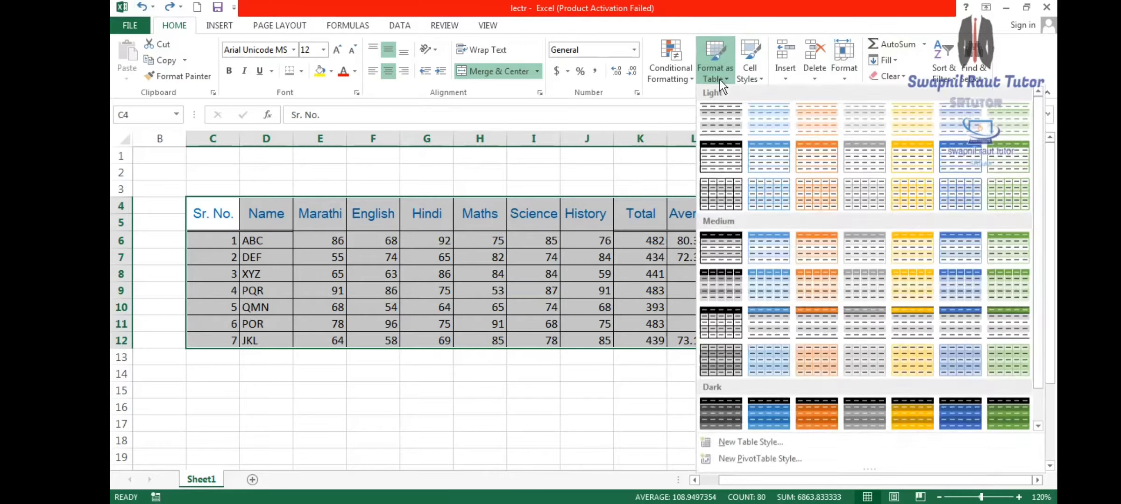
left_click(784, 161)
left_click(758, 158)
left_click(801, 185)
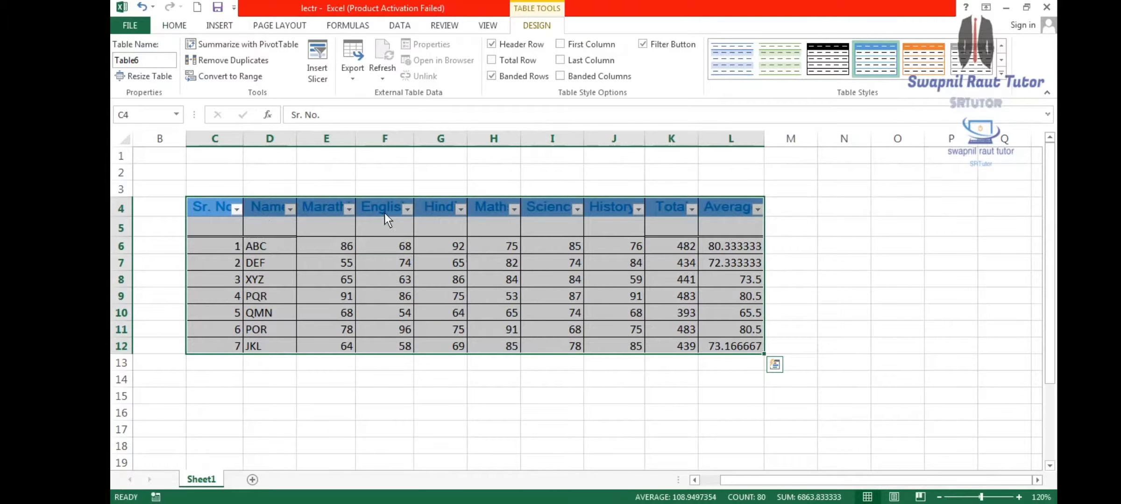
- Check the English column's filter options without changing them, and turn off filtering for the table
left_click(409, 211)
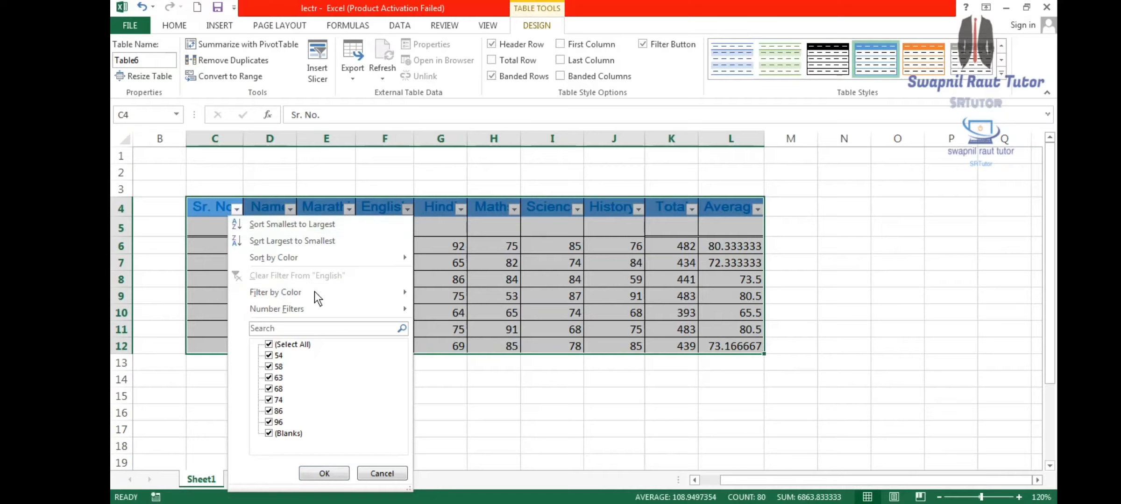
left_click(403, 205)
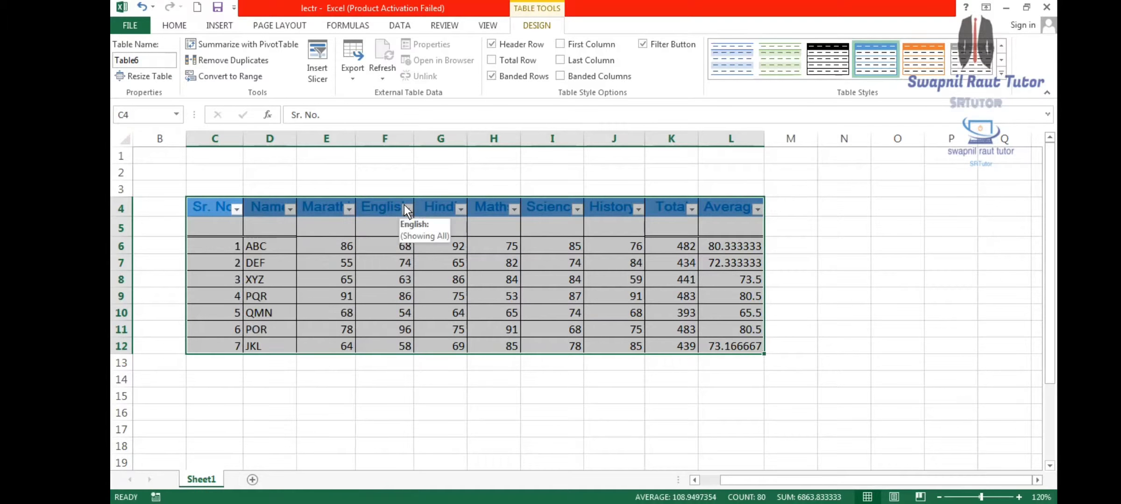
left_click(404, 24)
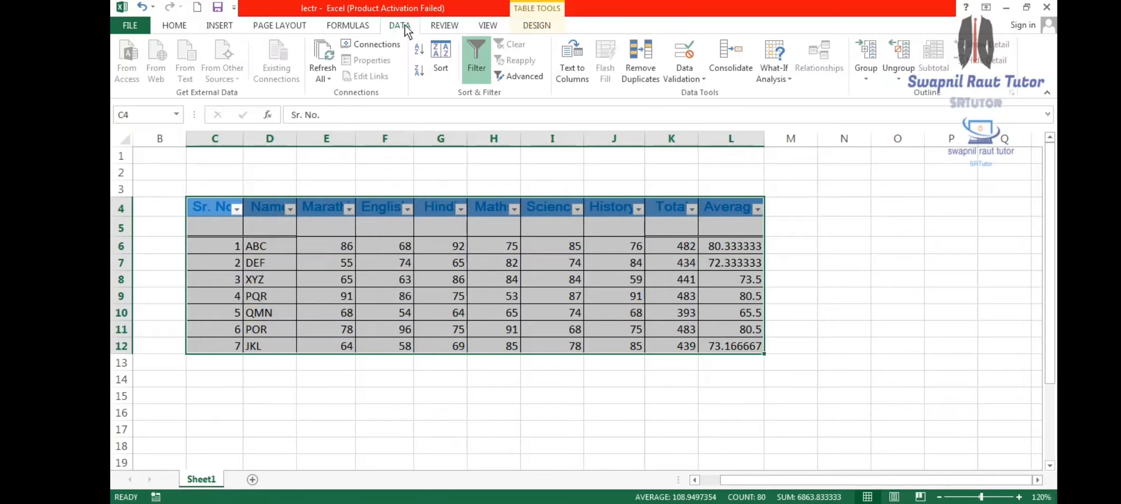
left_click(475, 51)
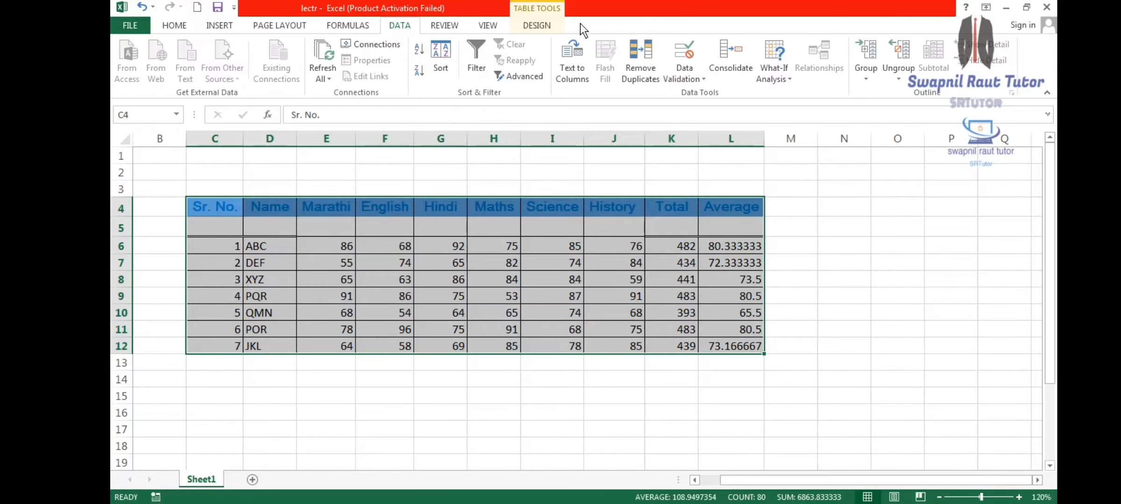
- Change the table's style to the orange Light style with gridlines
left_click(551, 26)
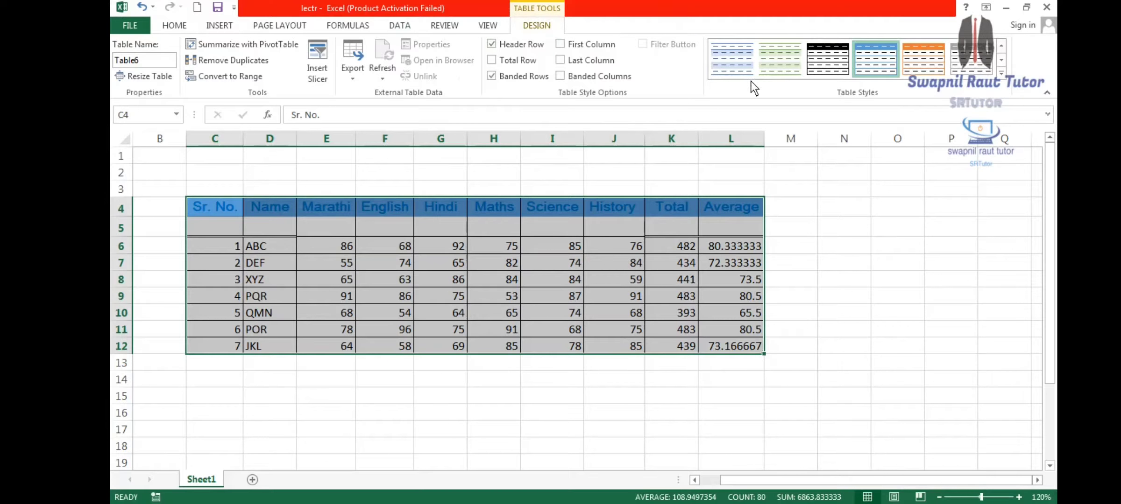
left_click(1004, 76)
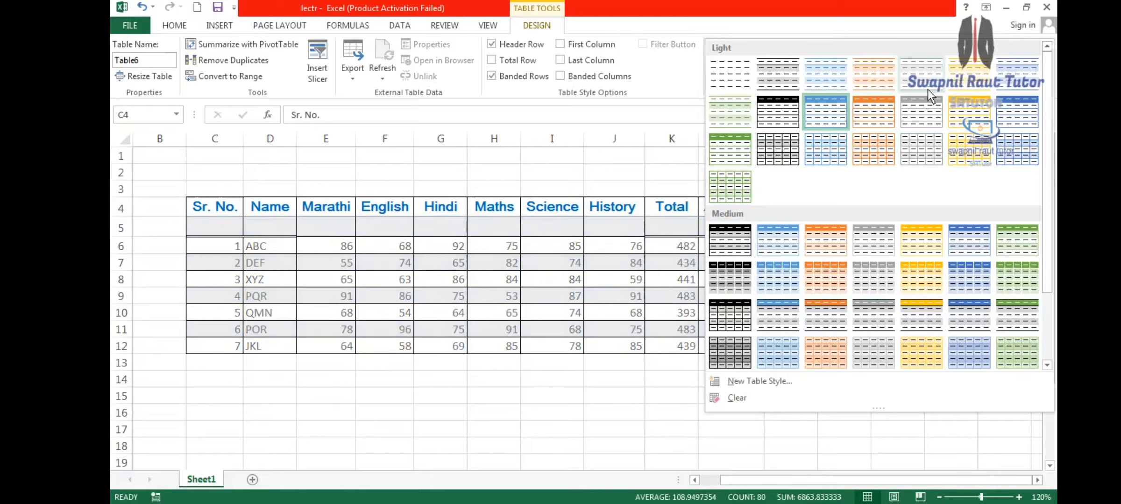
left_click(882, 155)
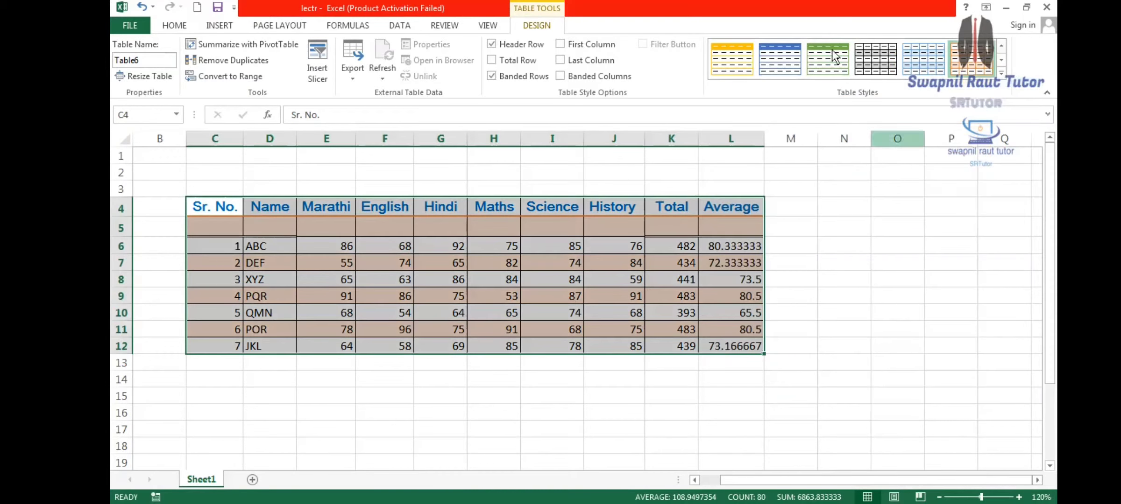
- Turn the table's header row off and back on, and switch the total row on and off again
left_click(493, 43)
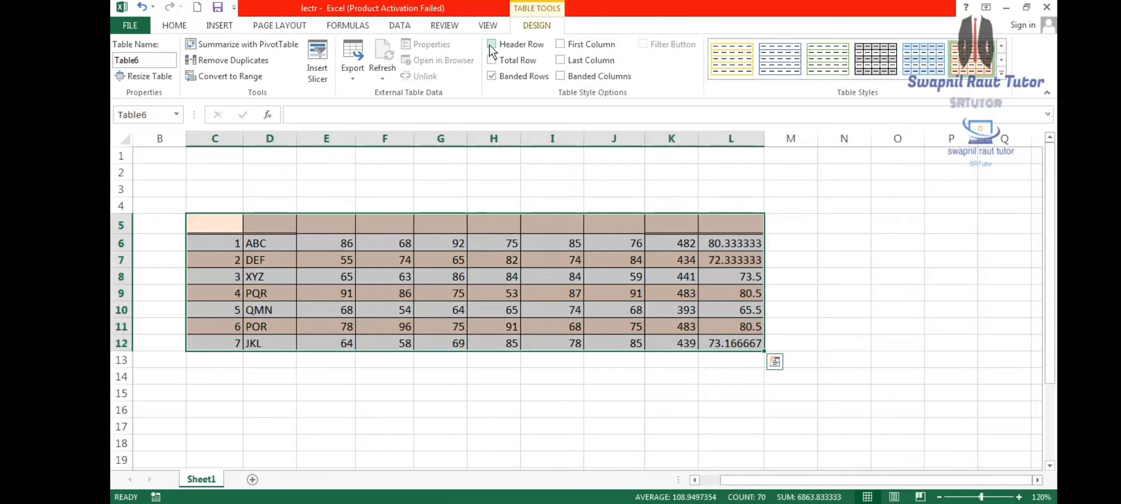
left_click(492, 43)
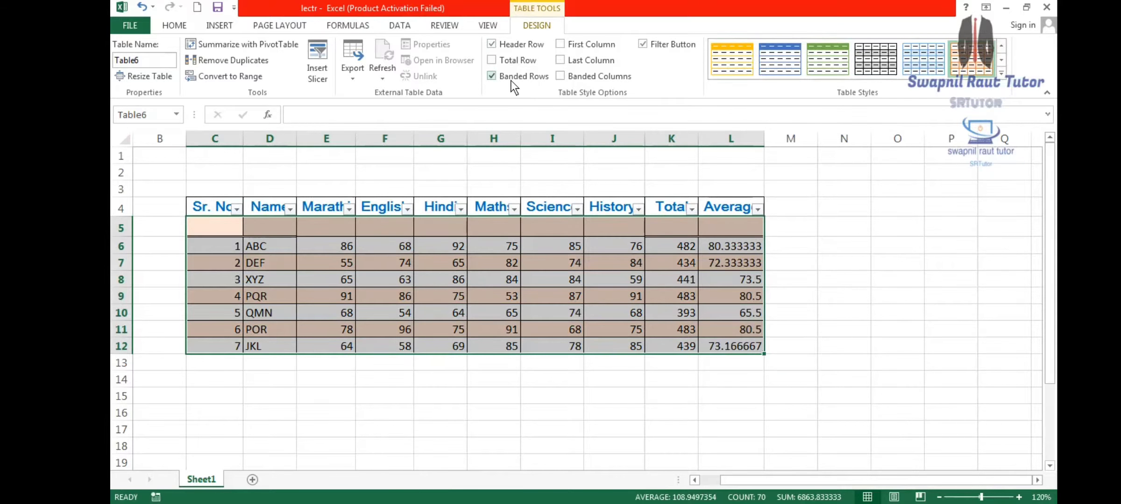
left_click(492, 60)
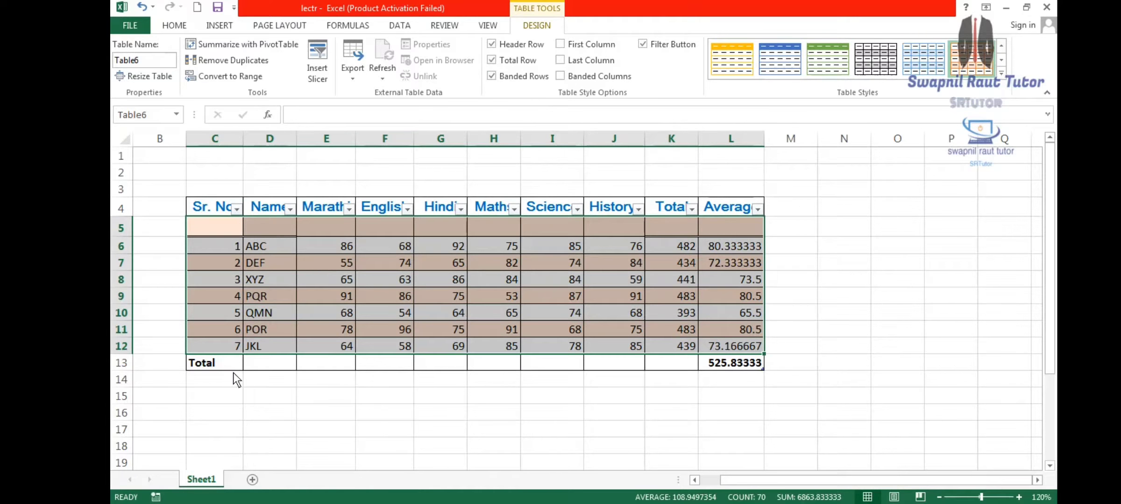
left_click(492, 61)
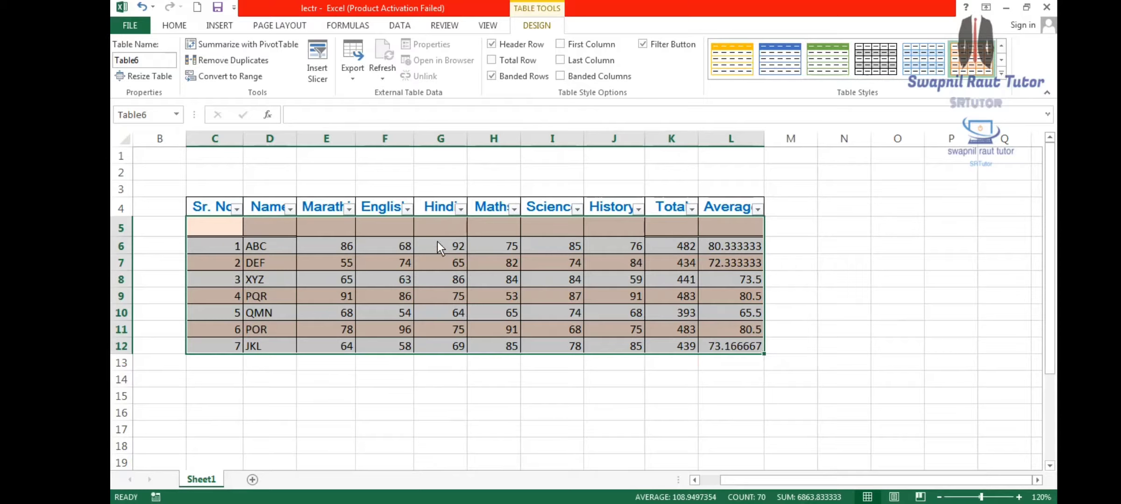
- Compare the table with banded rows off and on, leaving Banded Rows turned off
left_click(490, 76)
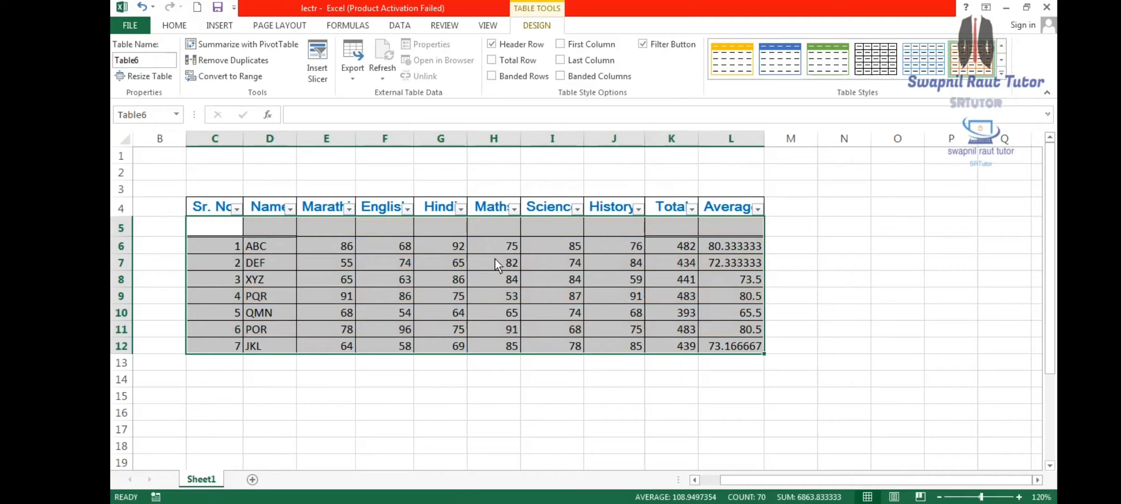
left_click(491, 76)
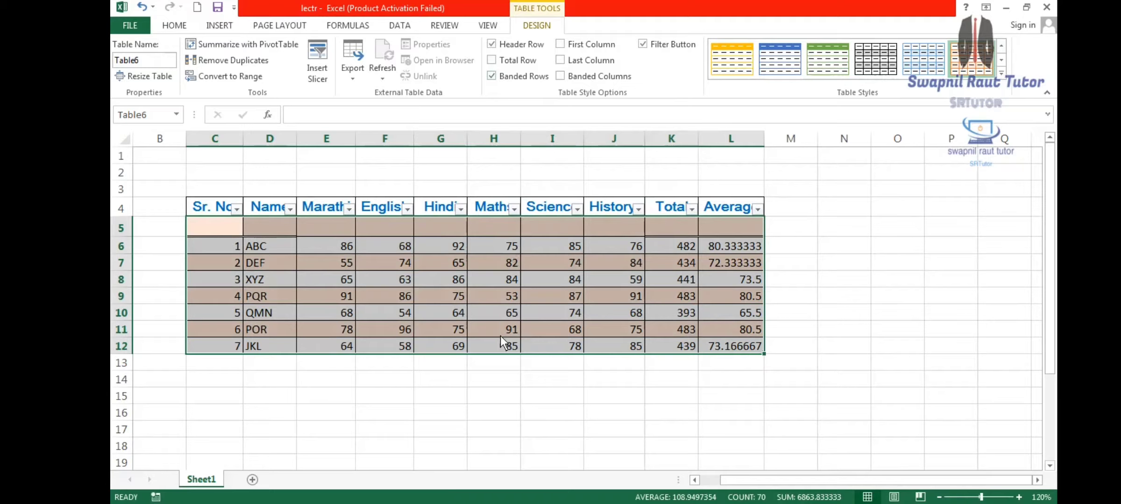
left_click(493, 76)
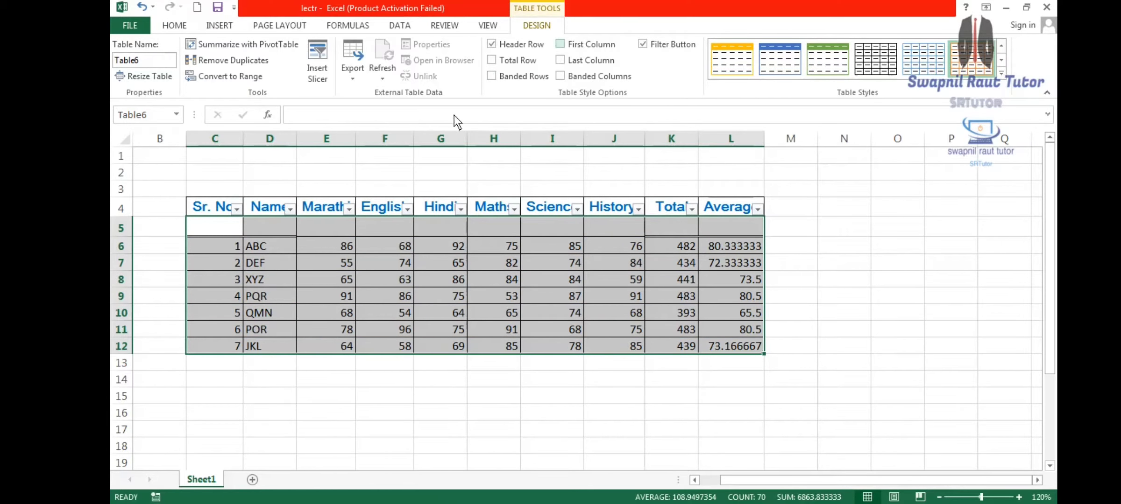
- Switch the table's First Column emphasis on and off to compare, leaving it off
left_click(559, 44)
left_click(559, 44)
left_click(558, 44)
left_click(560, 44)
- Turn on Last Column emphasis and apply the orange Medium style with an orange header and shaded body
left_click(559, 60)
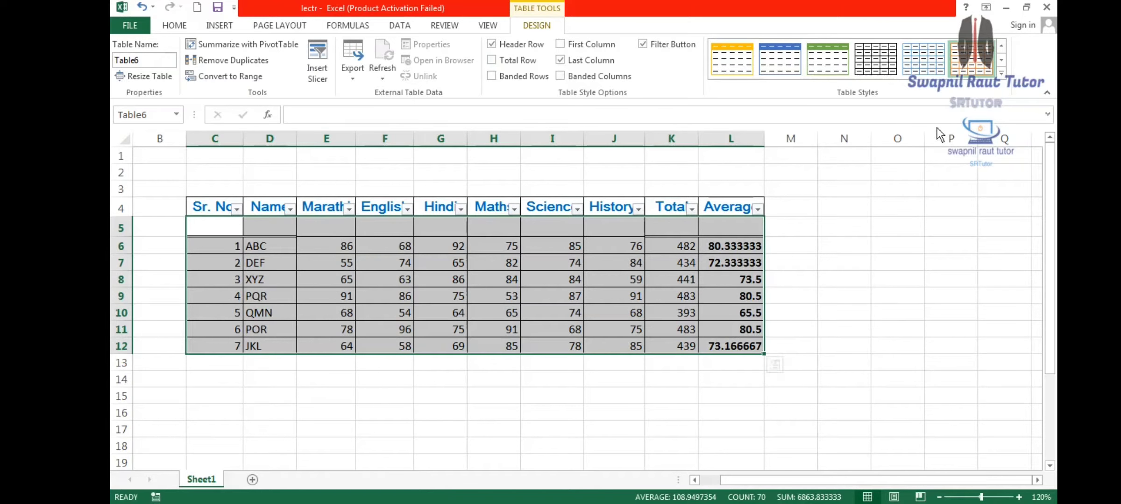
left_click(1001, 73)
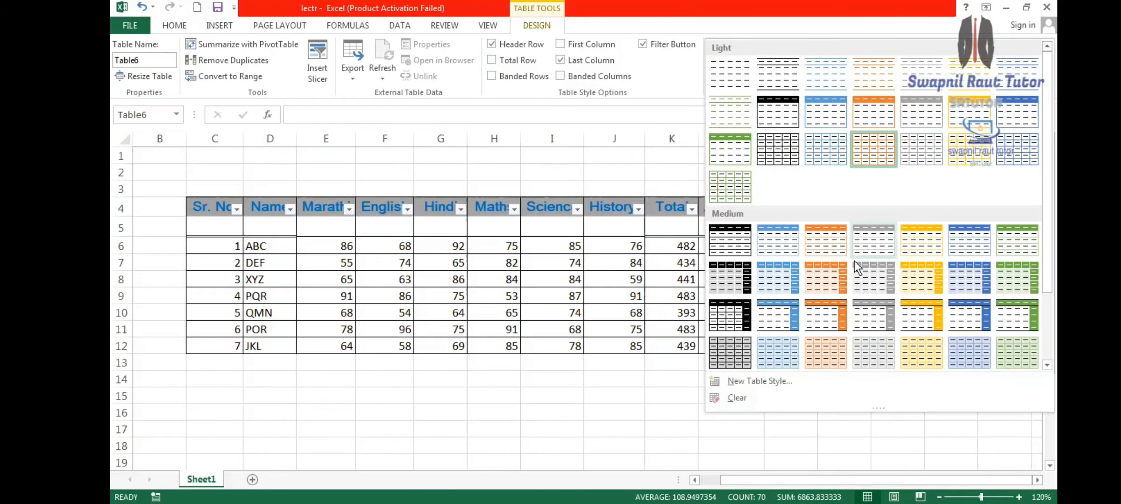
left_click(841, 271)
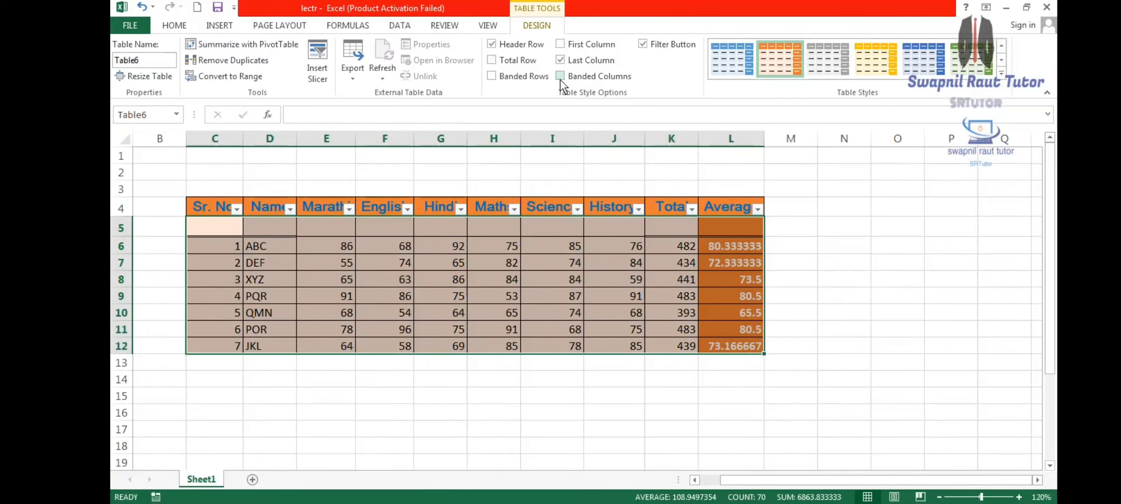
- Compare the Last Column and First Column emphasis on the orange table, leaving both options off
left_click(560, 60)
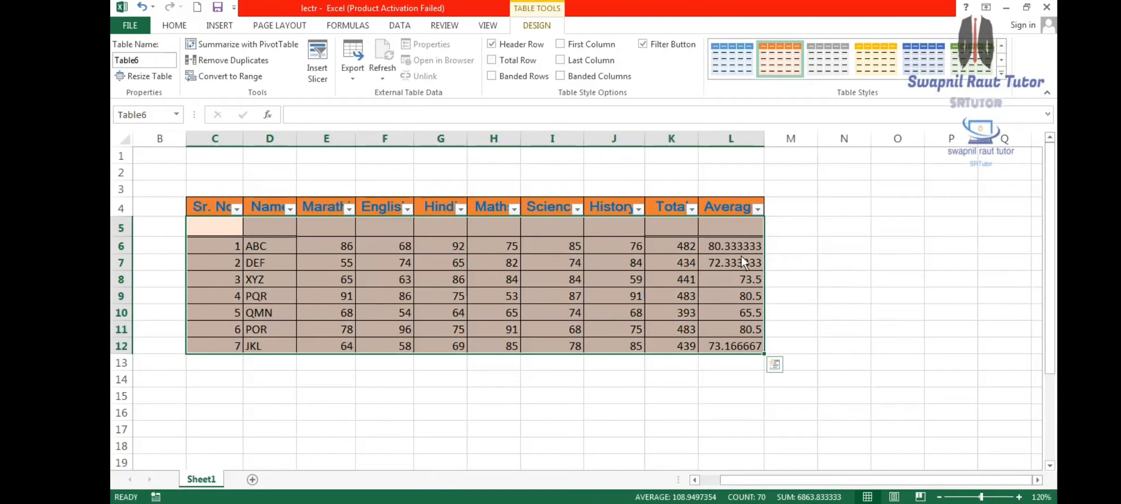
left_click(560, 60)
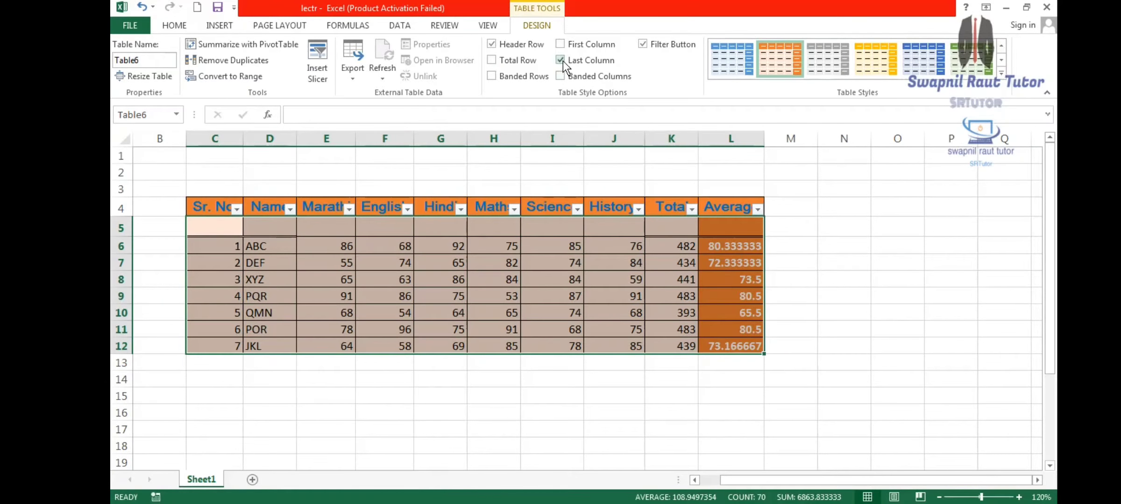
left_click(560, 60)
left_click(560, 44)
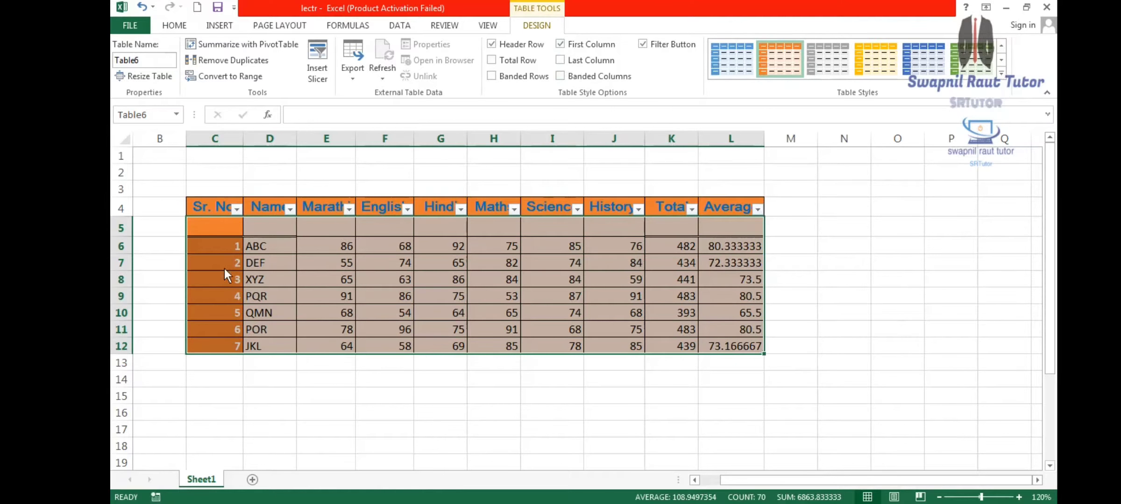
left_click(561, 45)
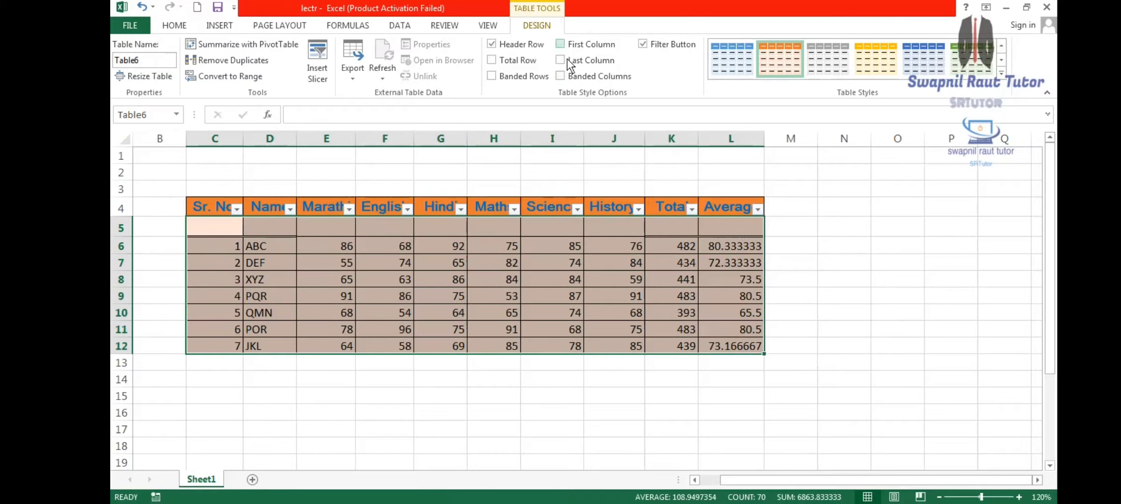
- Turn on Banded Columns and Banded Rows, check the striping on the table, and turn both options off again
left_click(560, 76)
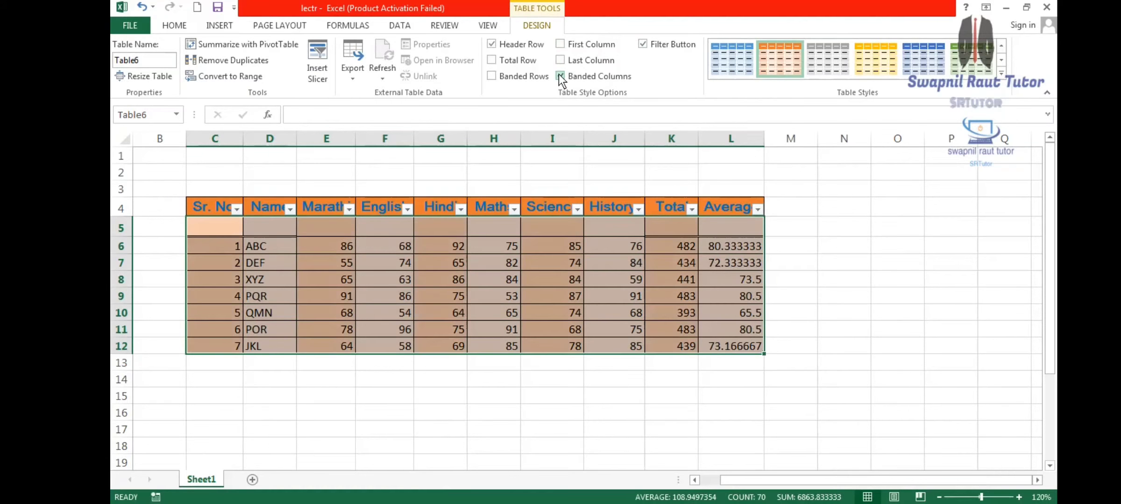
left_click(491, 76)
left_click_drag(495, 228, 500, 261)
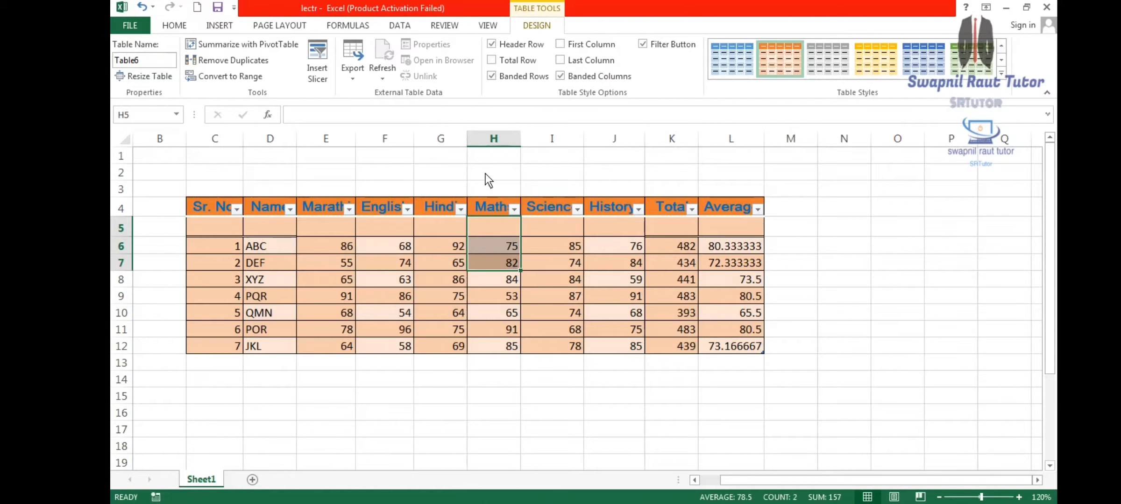
left_click(233, 253)
left_click_drag(208, 209, 744, 350)
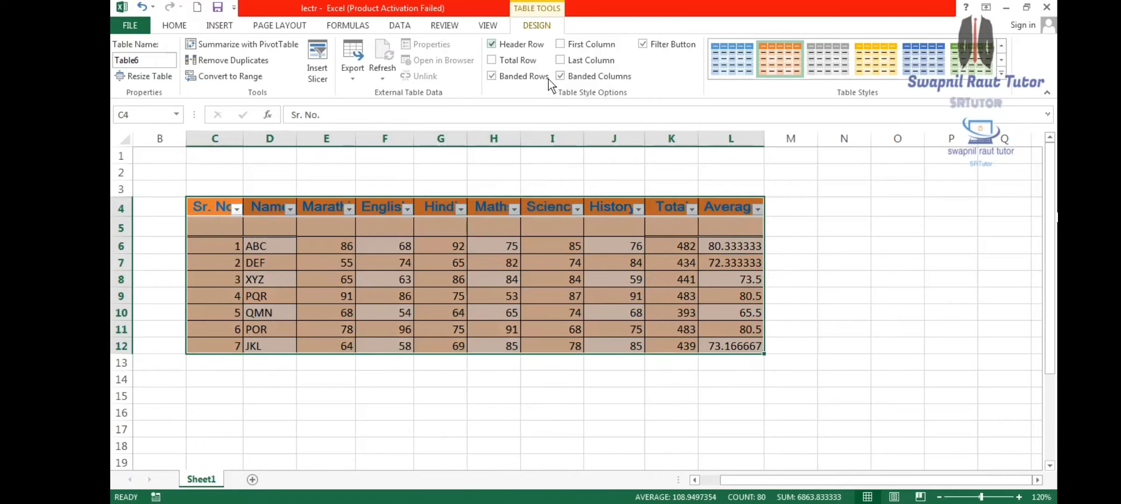
left_click(560, 76)
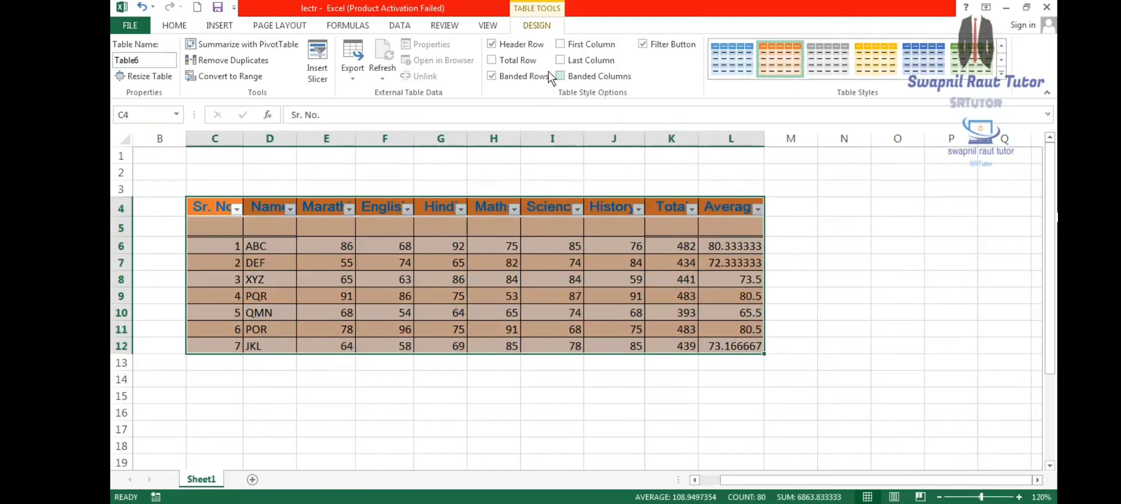
left_click(494, 75)
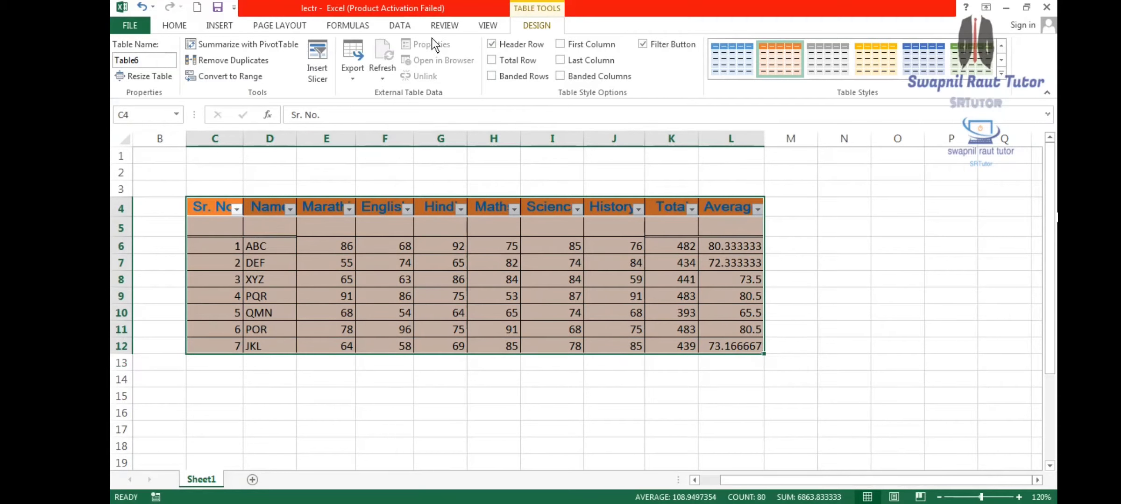
- Start a new table style and examine its available elements, including column stripes, row stripes, First Column and Header Row
left_click(174, 26)
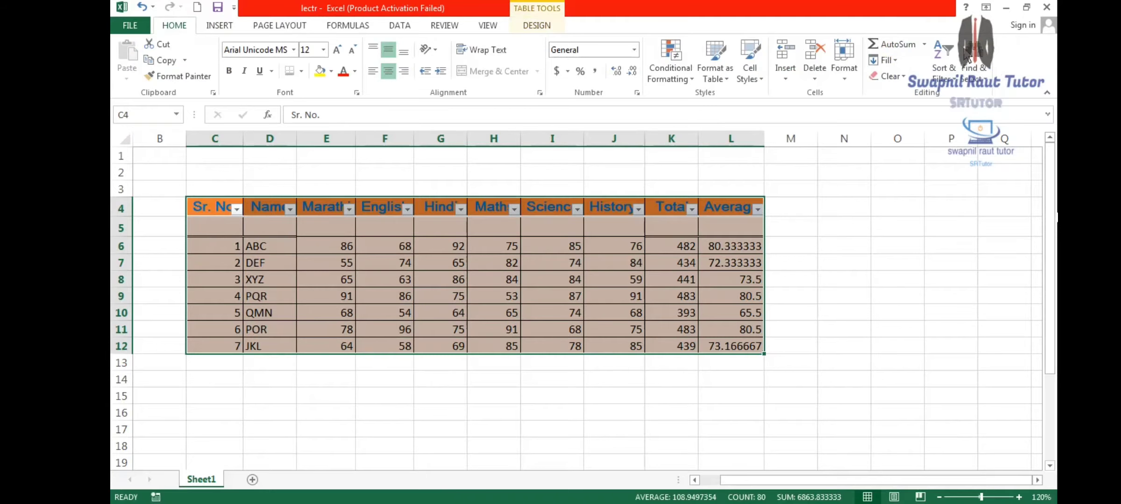
left_click(715, 72)
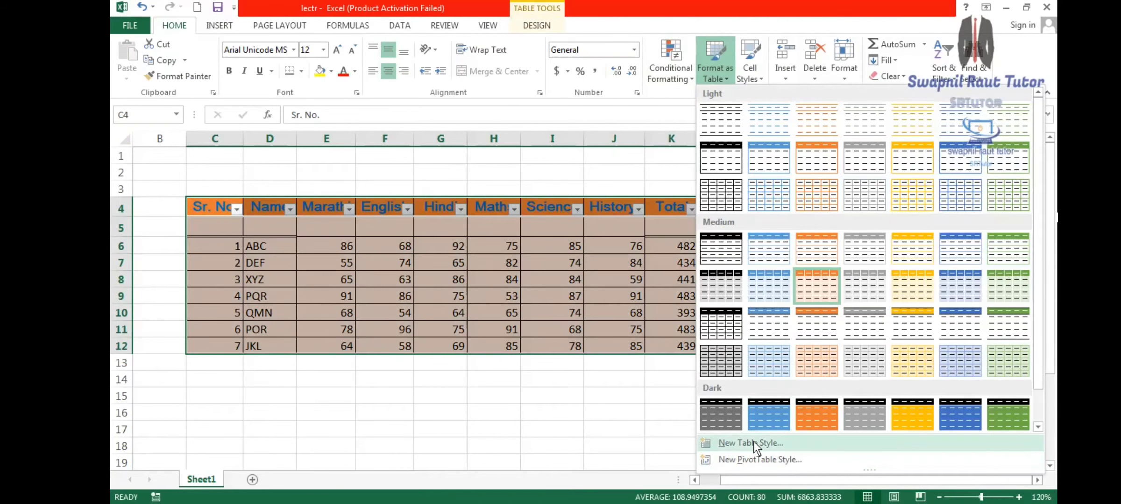
left_click(753, 442)
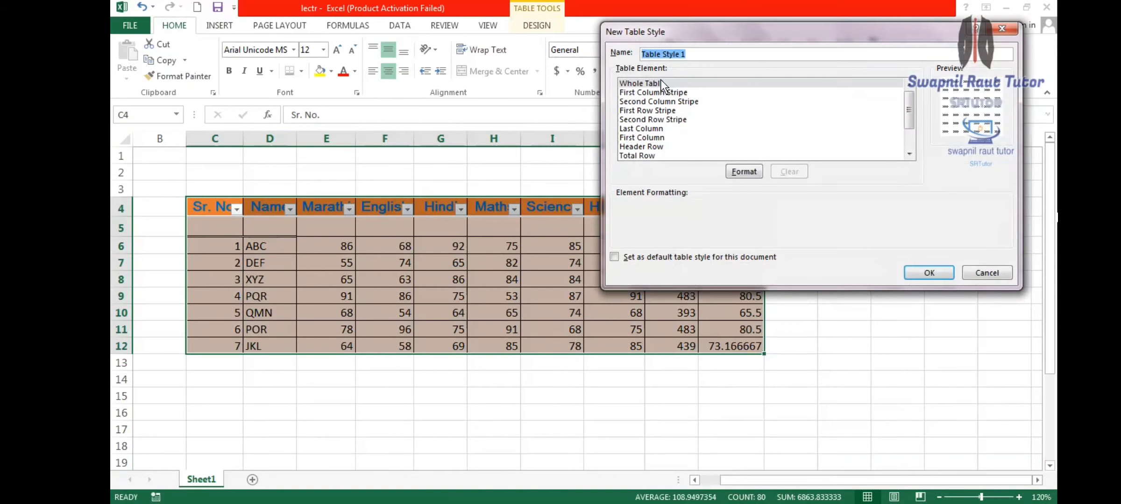
left_click(656, 93)
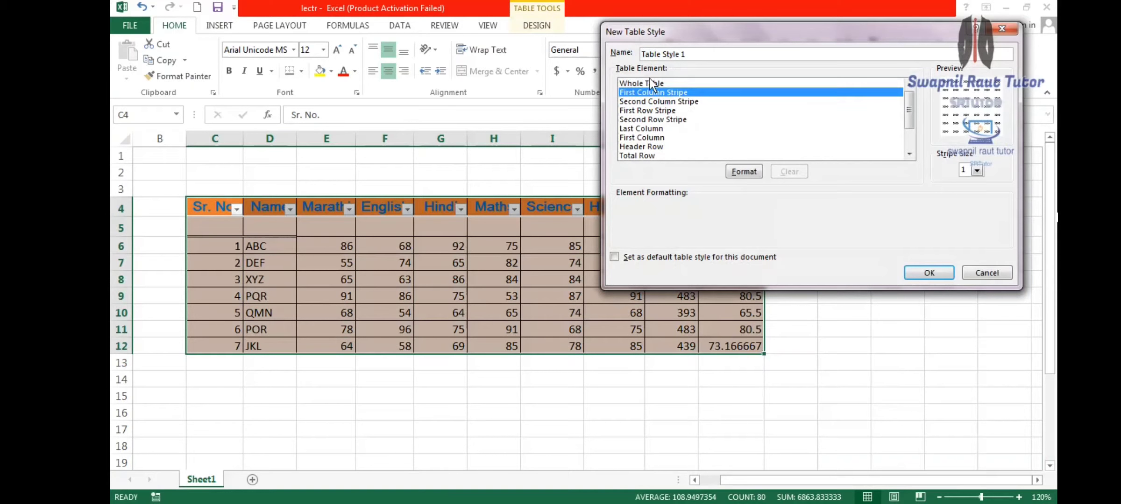
left_click(649, 137)
left_click(646, 151)
left_click(648, 146)
left_click(649, 138)
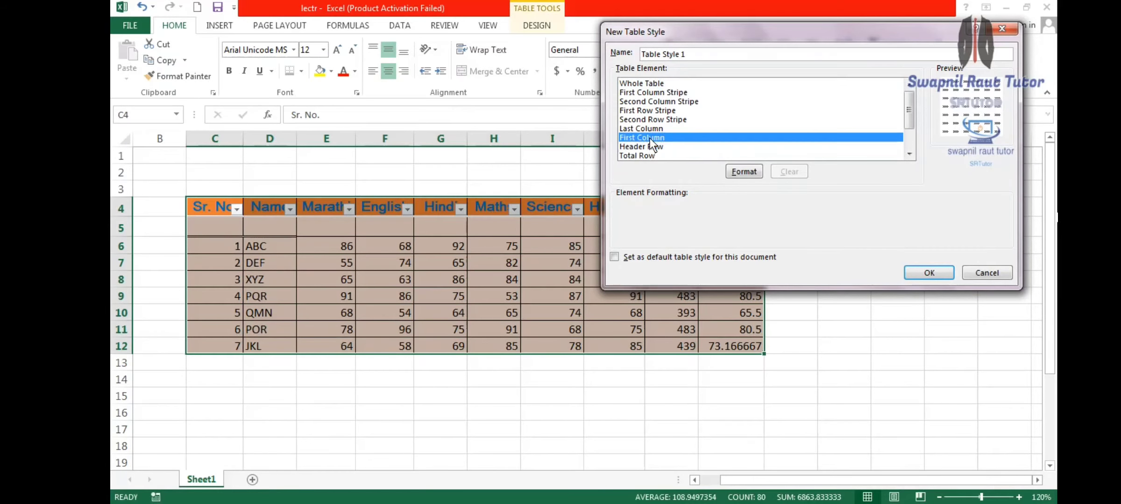
left_click(660, 110)
left_click(662, 102)
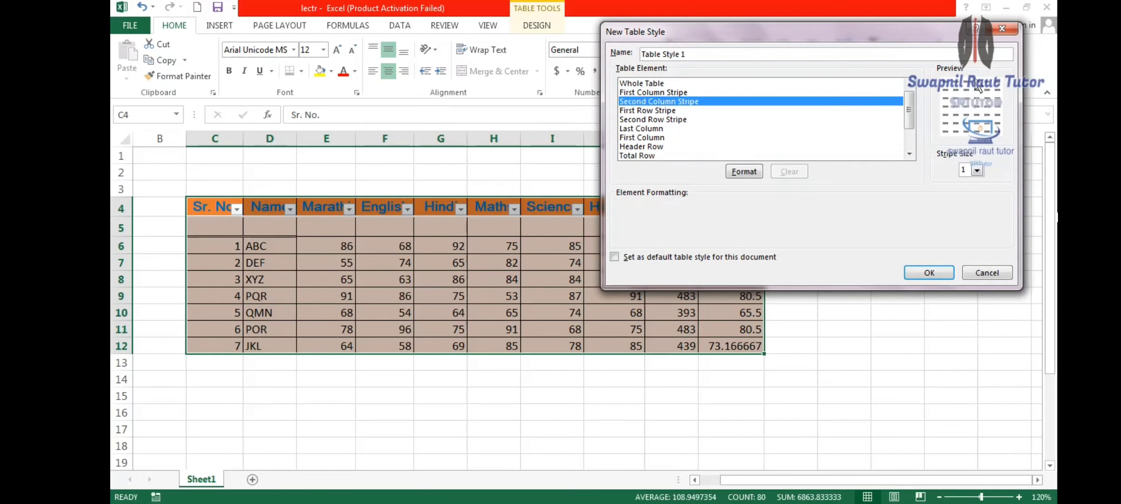
- Try a different stripe size for the Second Column Stripe element and discard the new table style
left_click(977, 170)
left_click(967, 192)
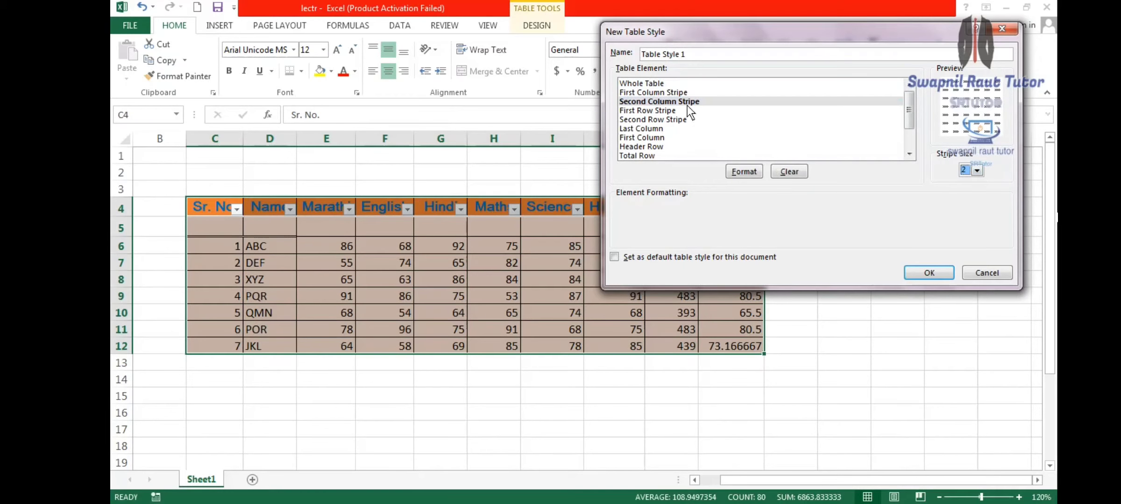
left_click(984, 276)
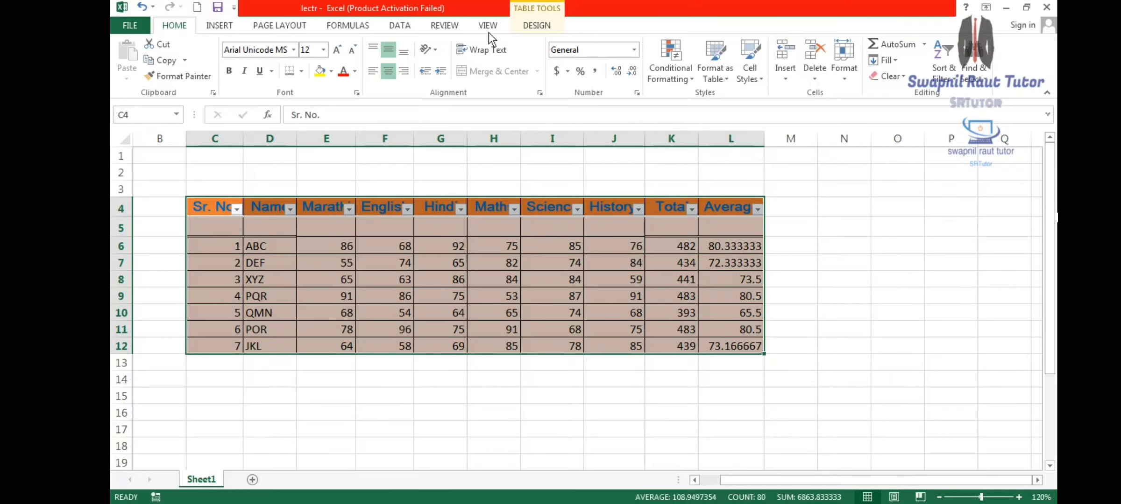
- Remove the filter buttons from the marks table's header row and check the table's style options
left_click(400, 27)
left_click(477, 58)
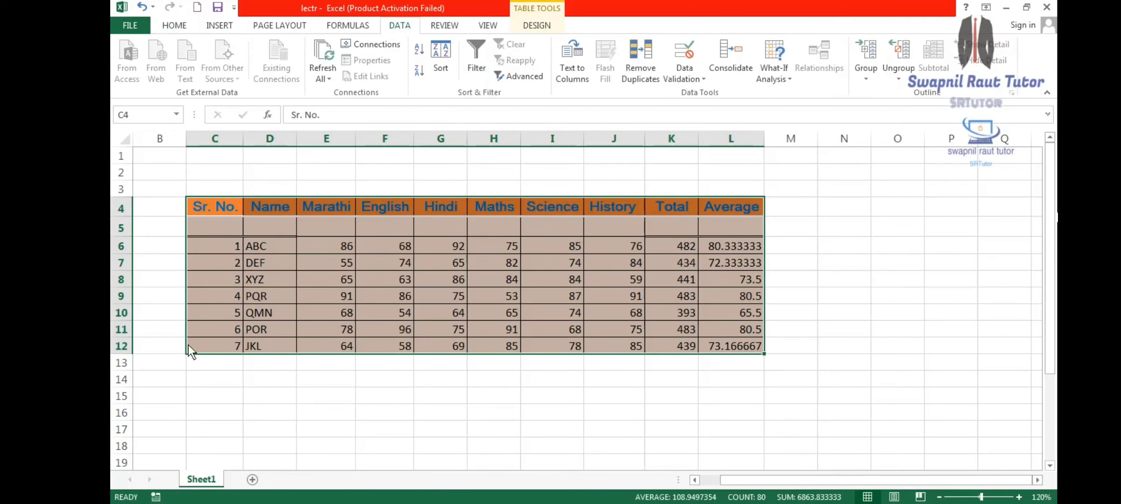
left_click(538, 25)
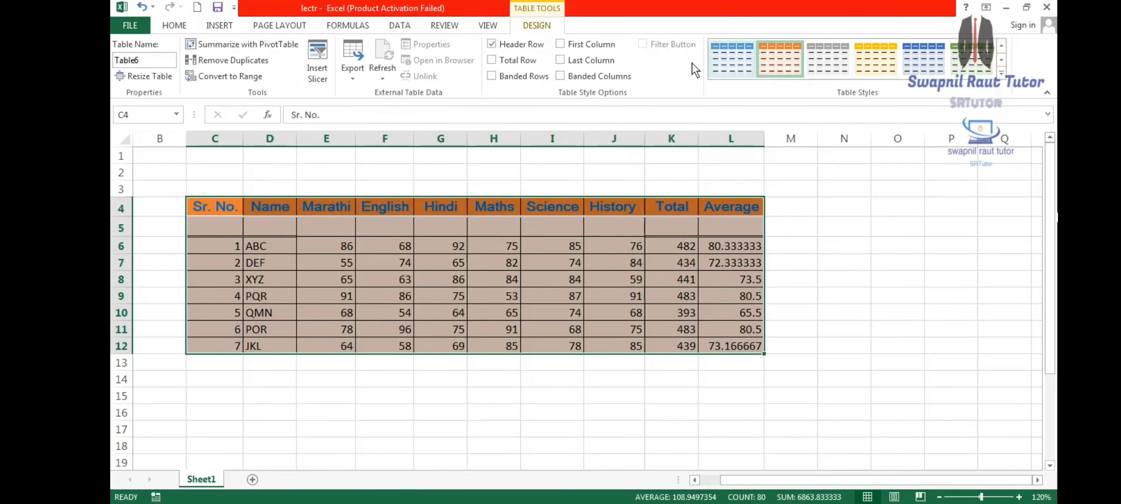
- Preview the built-in cell styles on the marks table and on the first student's Maths mark in H6
left_click(185, 28)
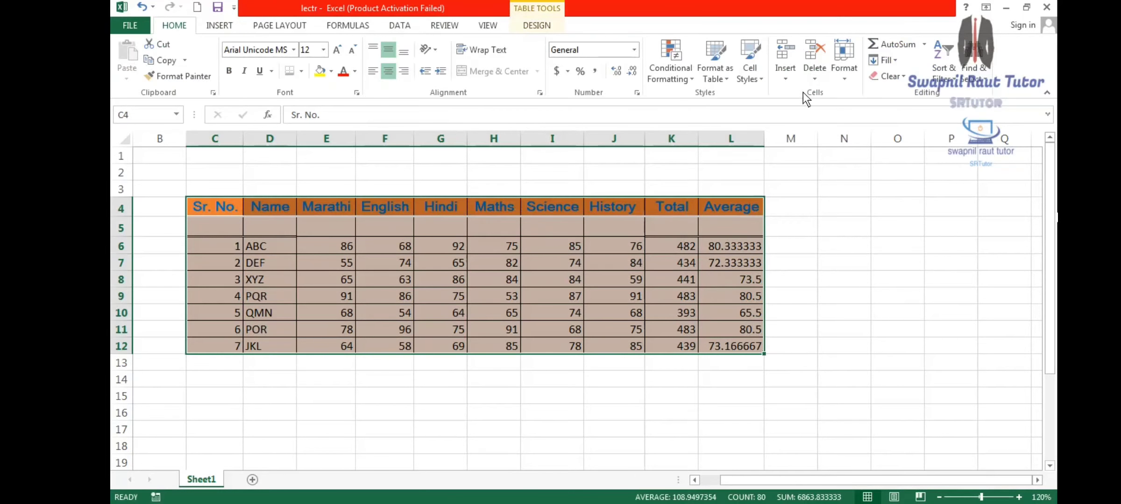
left_click(750, 73)
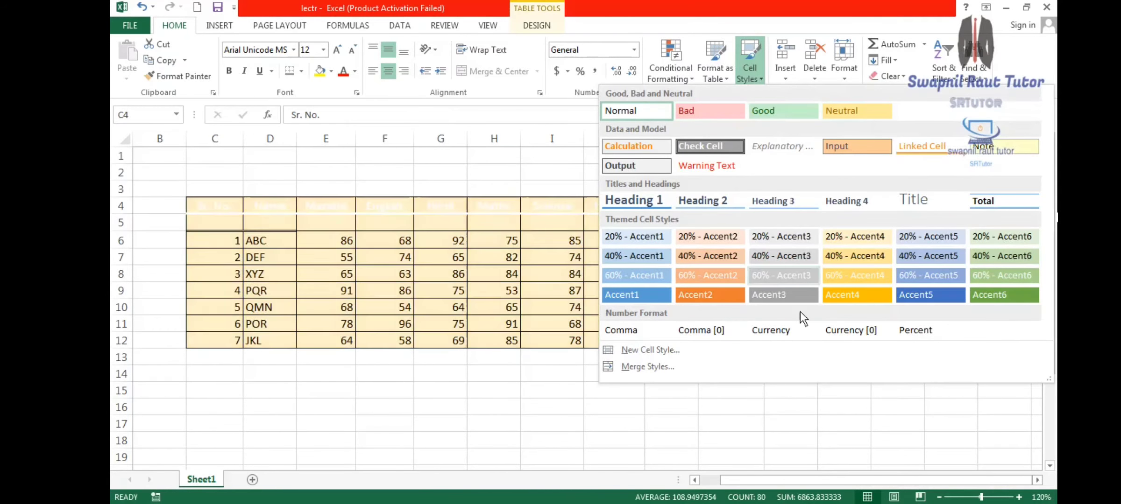
left_click(439, 397)
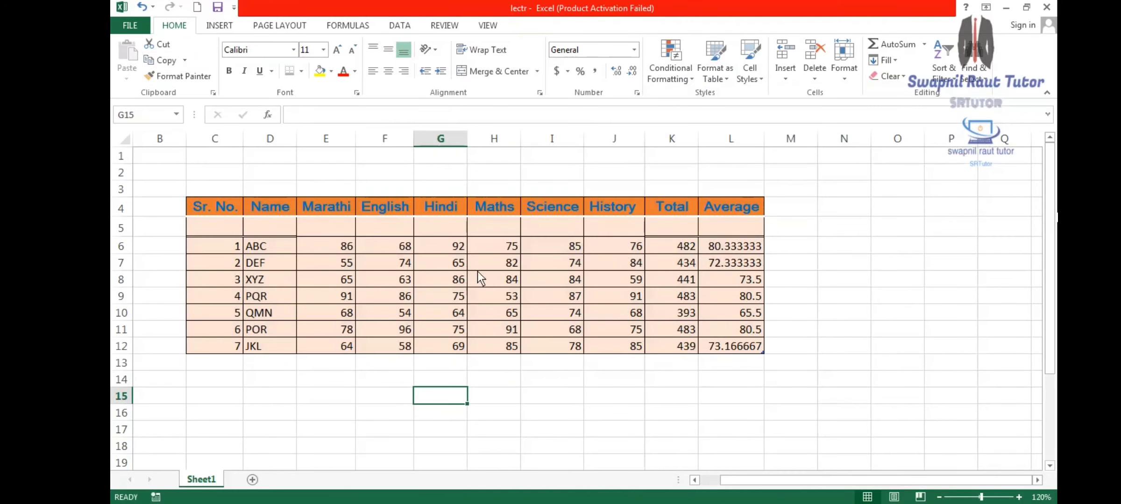
left_click(494, 248)
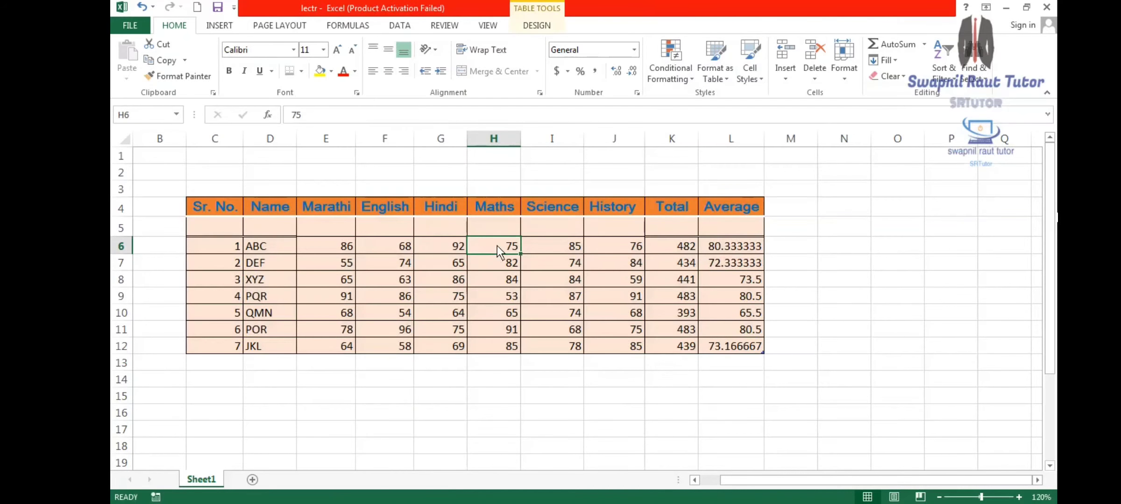
left_click(754, 78)
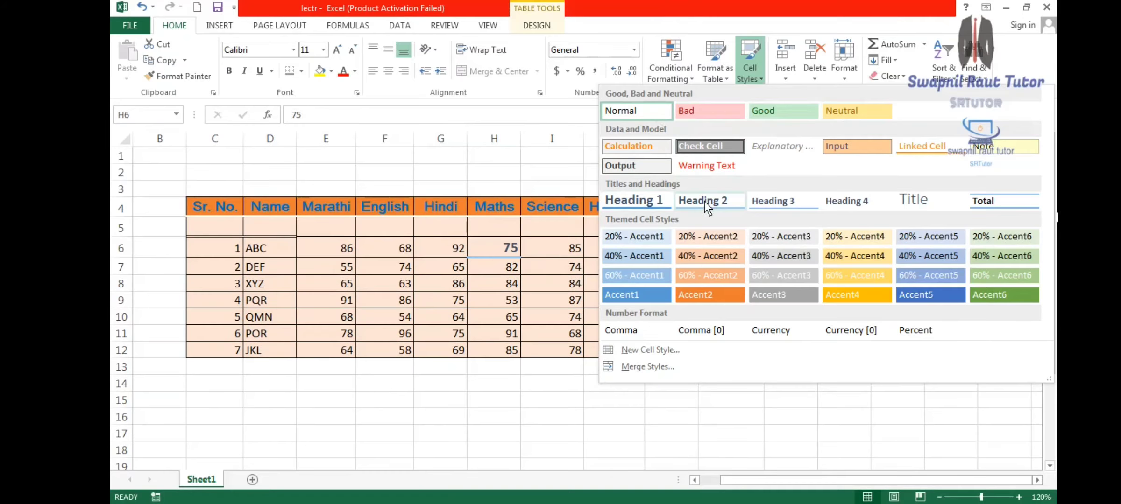
- Apply the Heading 2 cell style to header row 4 and look over the number format styles
left_click(121, 208)
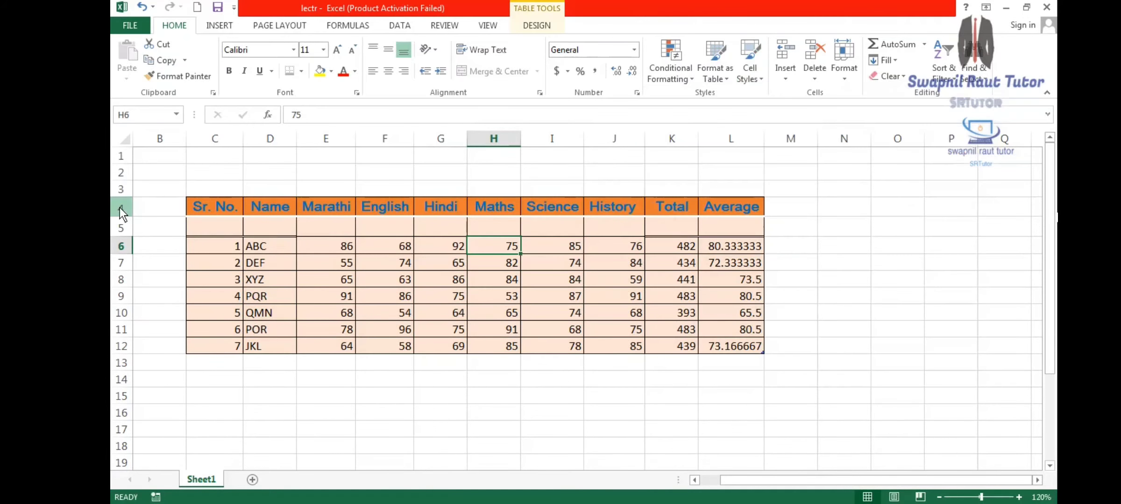
left_click(750, 77)
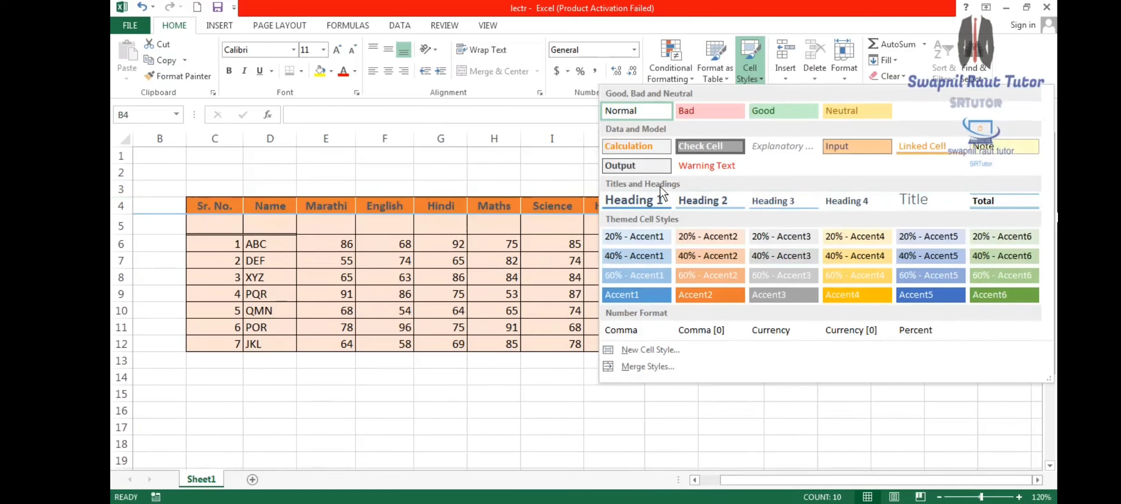
left_click(703, 201)
left_click(750, 80)
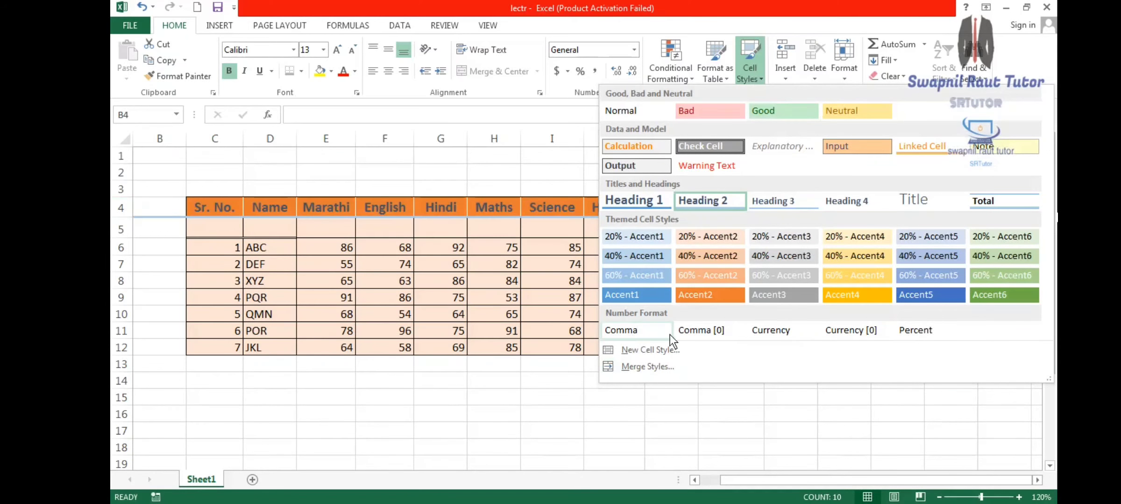
left_click(640, 458)
- Apply the Comma [0] number style to the Science marks in I6:I12 and replace it with Comma
left_click_drag(559, 245, 561, 348)
left_click(749, 70)
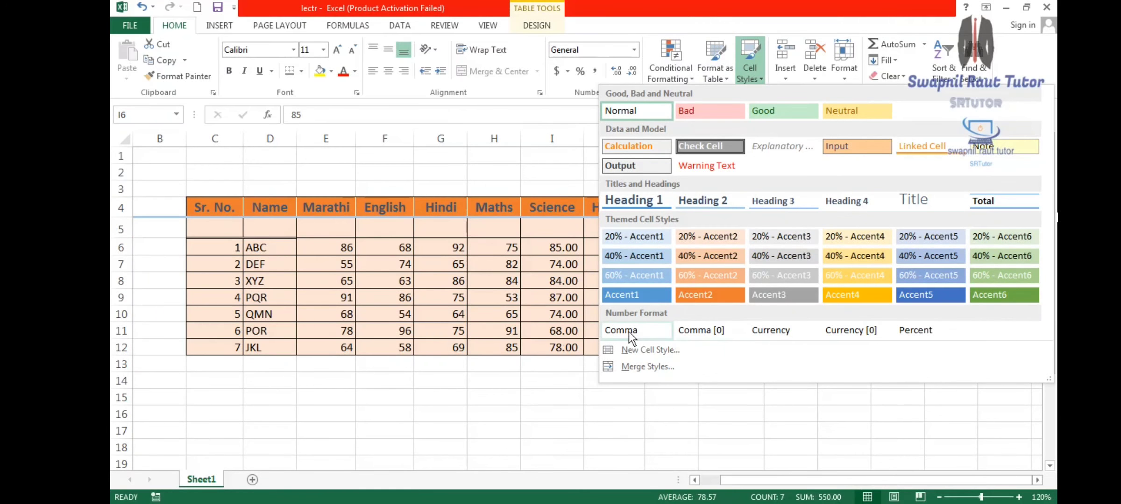
left_click(709, 333)
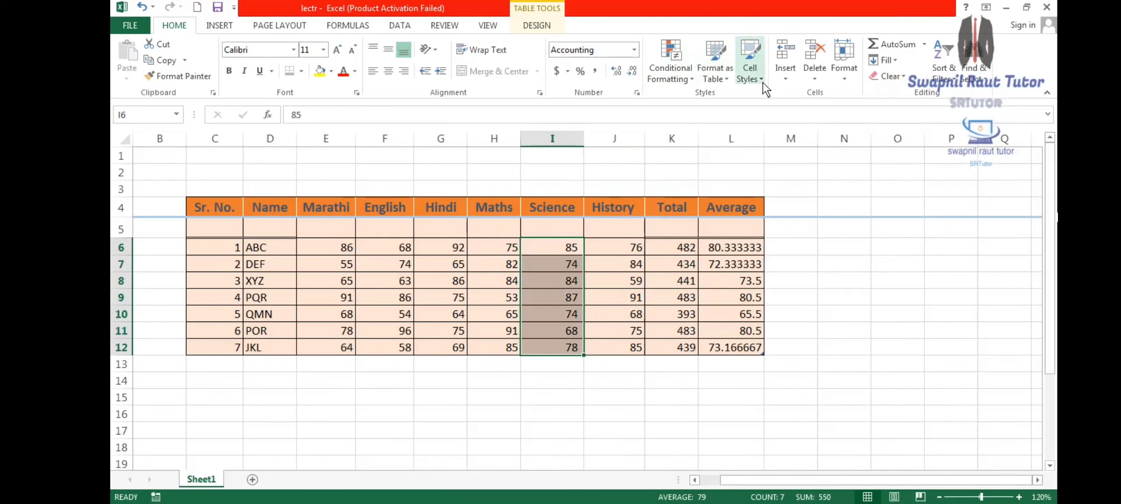
left_click(750, 74)
left_click(635, 333)
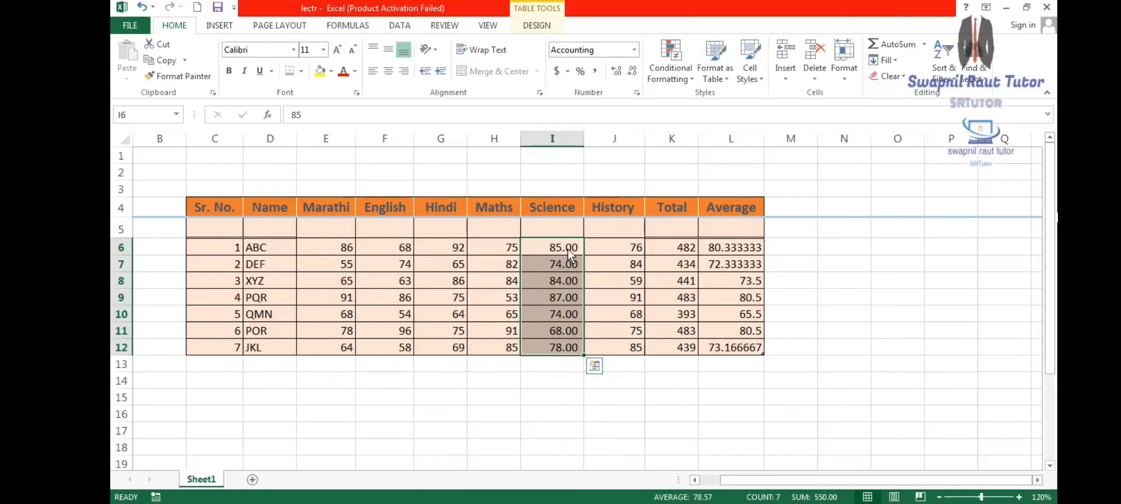
- Apply the Currency number style to the Science marks in I6:I12
left_click(746, 70)
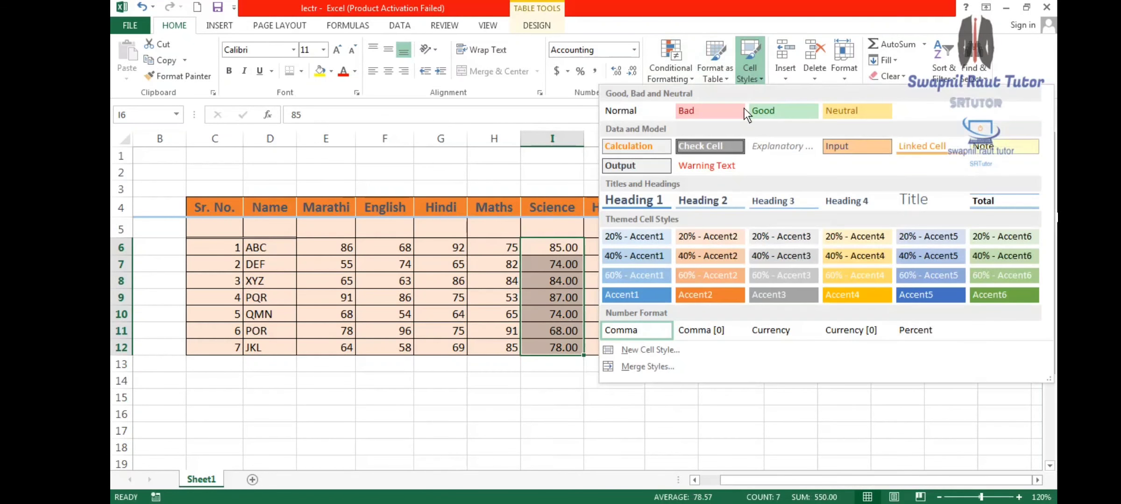
left_click(785, 328)
left_click(790, 331)
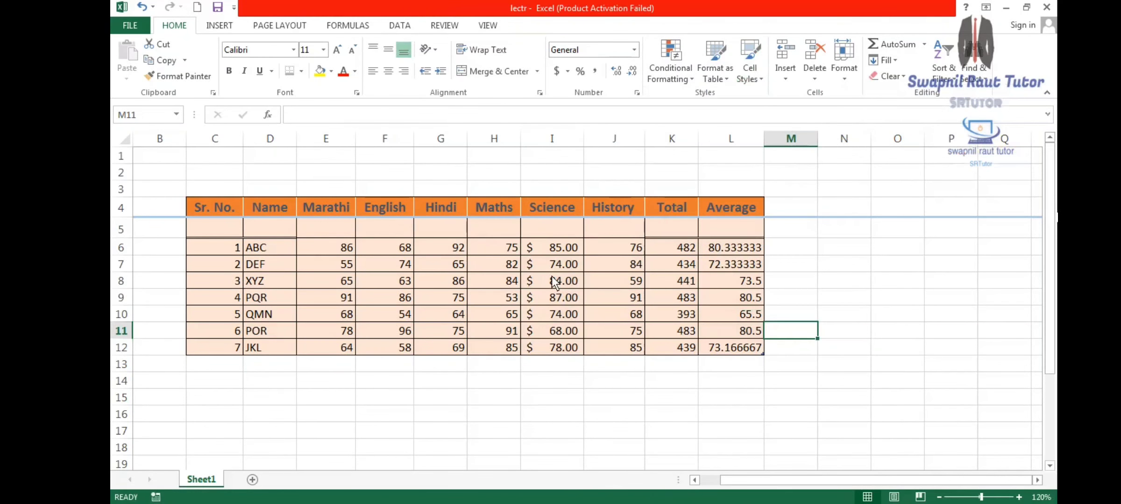
- Undo the number styles on the Science marks and the Heading 2 style on row 4, cancelling any cell move
left_click_drag(551, 247, 551, 314)
left_click_drag(552, 323, 549, 378)
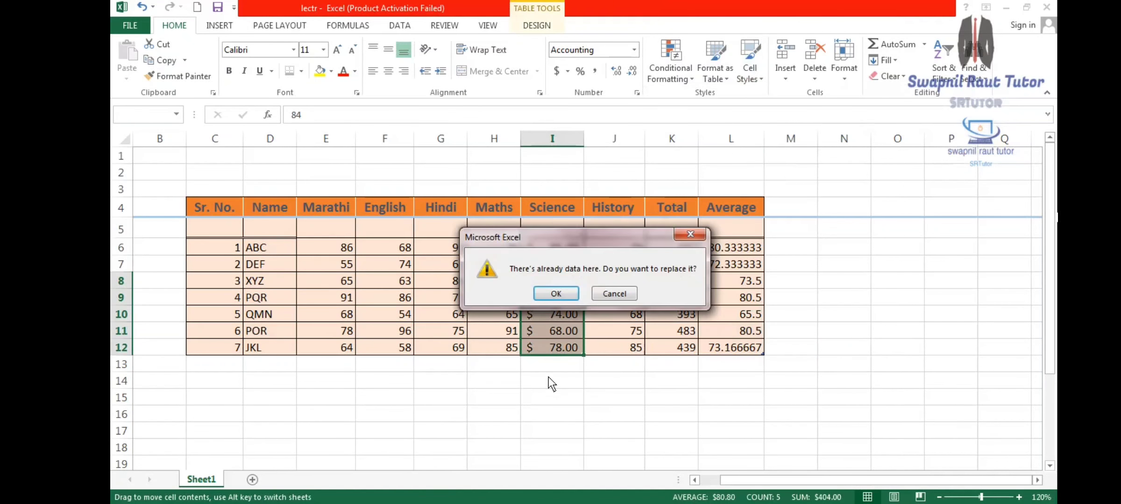
left_click(623, 293)
left_click(141, 7)
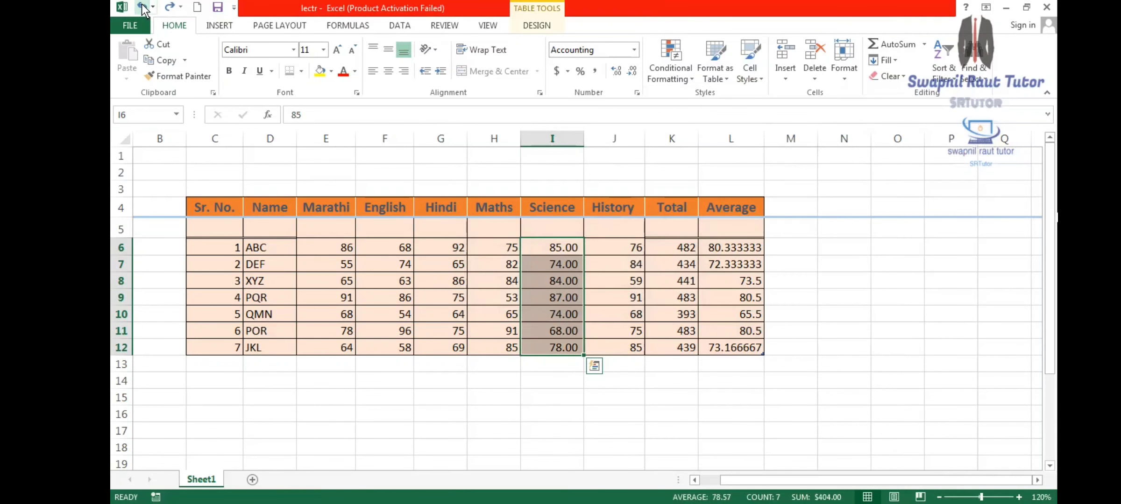
left_click(141, 7)
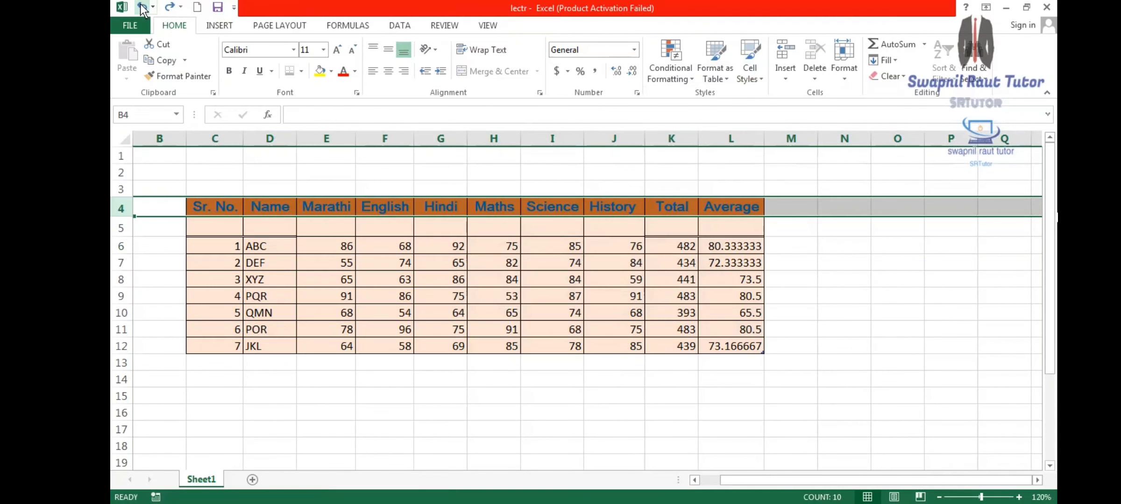
- Review the formatting categories that a new cell style includes and cancel without creating the style
left_click(973, 349)
left_click(760, 74)
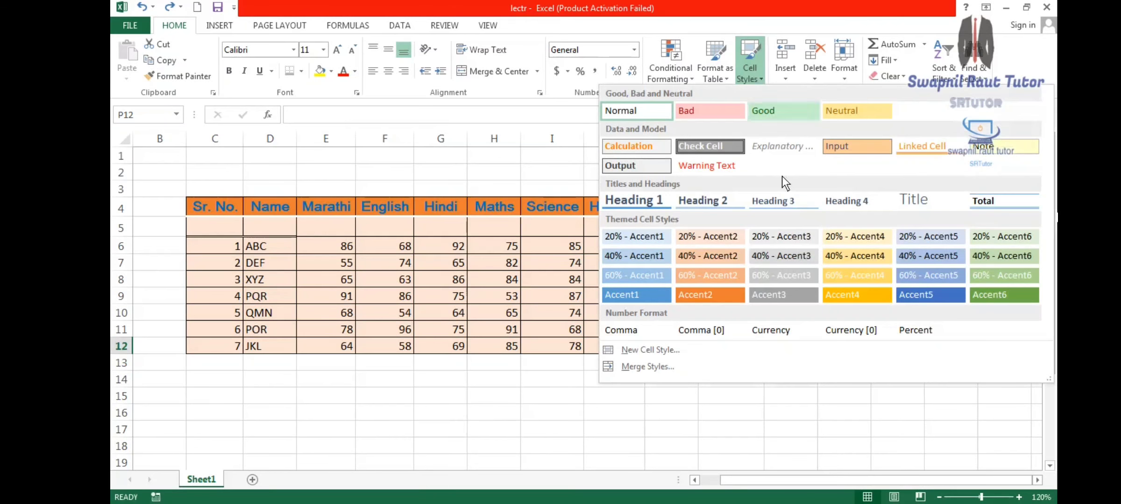
left_click(657, 351)
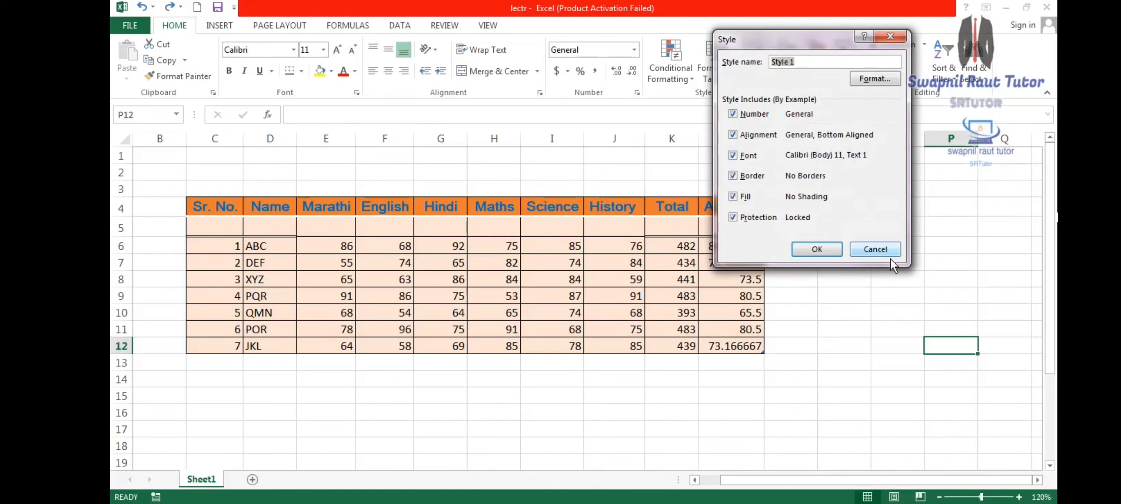
left_click(888, 247)
left_click(886, 383)
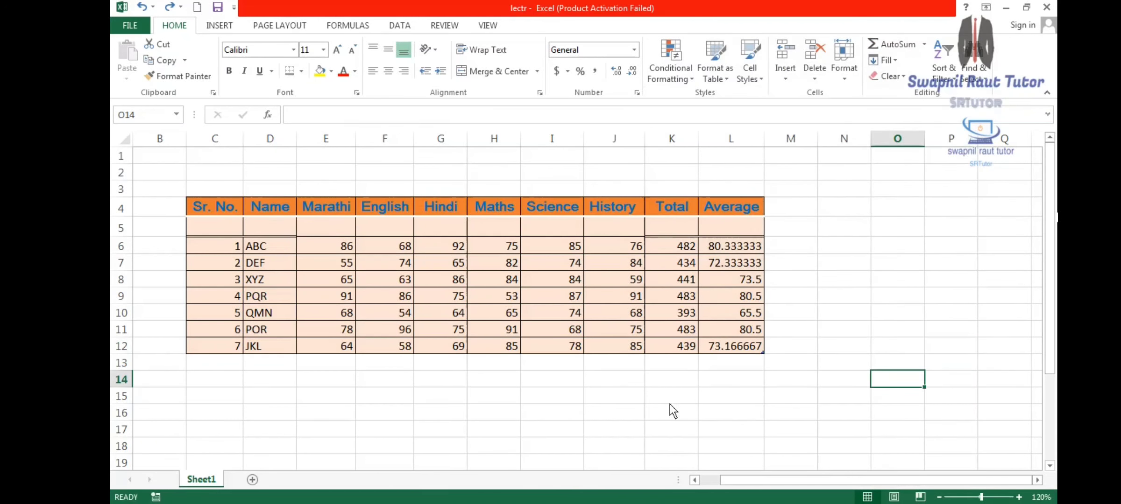
- Look over the built-in cell styles for empty cell H16 and close them without applying any
left_click(518, 415)
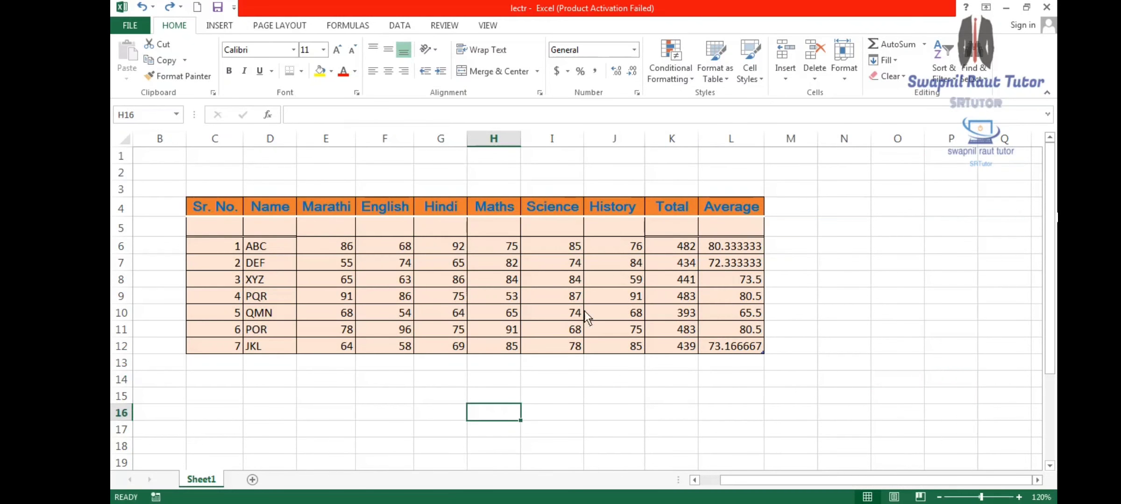
left_click(748, 79)
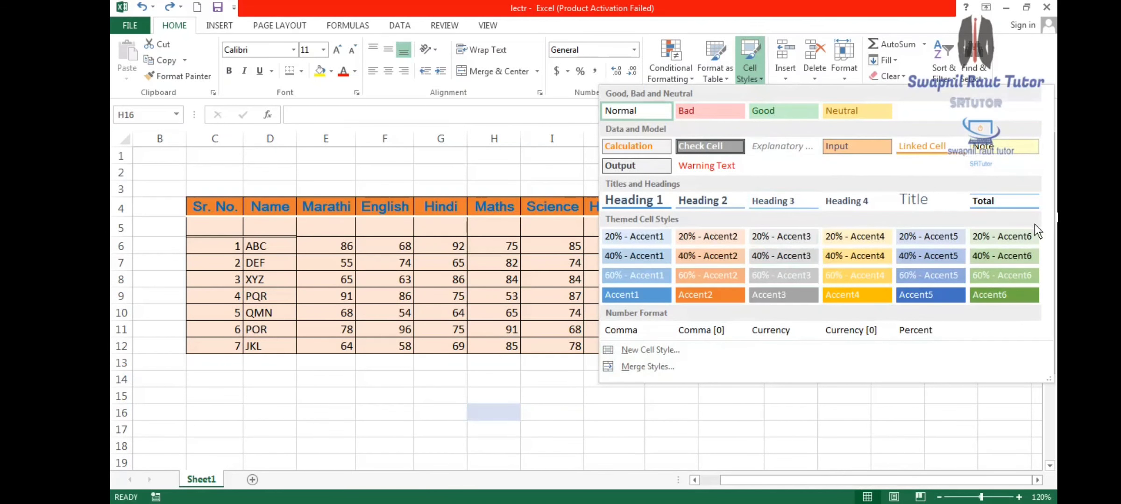
key("Escape")
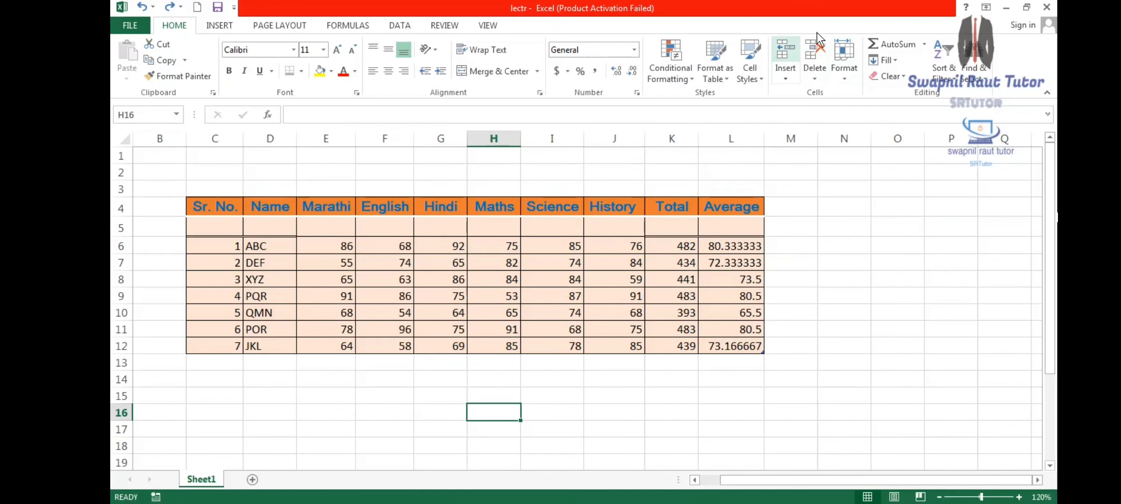